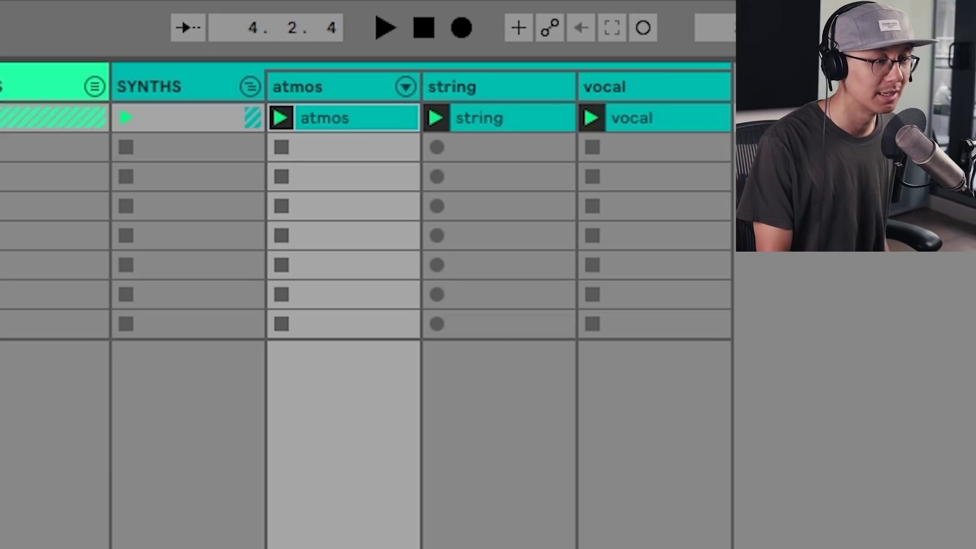
# Step: Raise the EQ Eight low-cut frequency on the atmos track to about 200 Hz and raise it on the string track too
pyautogui.click(358, 94)
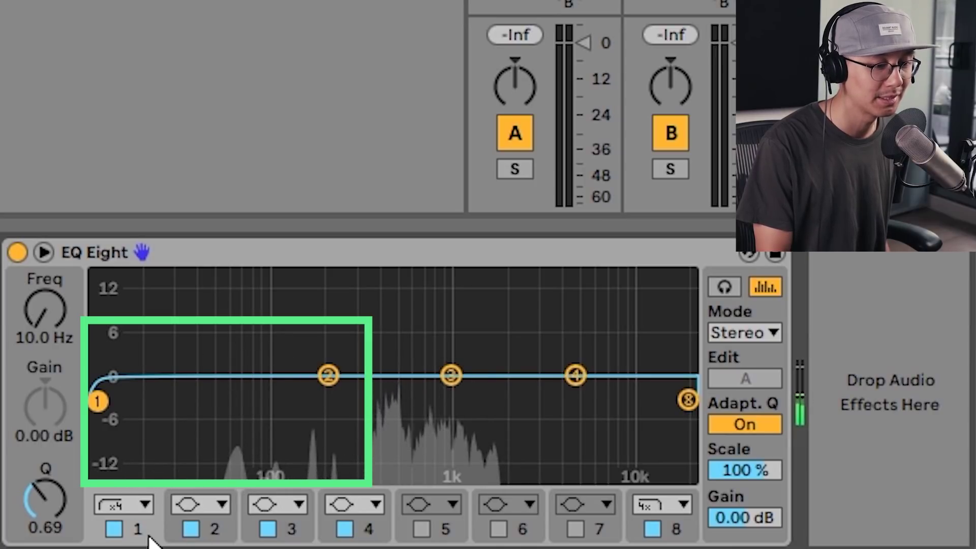
pyautogui.moveTo(79, 333); pyautogui.dragTo(78, 294)
pyautogui.moveTo(243, 401); pyautogui.dragTo(331, 401)
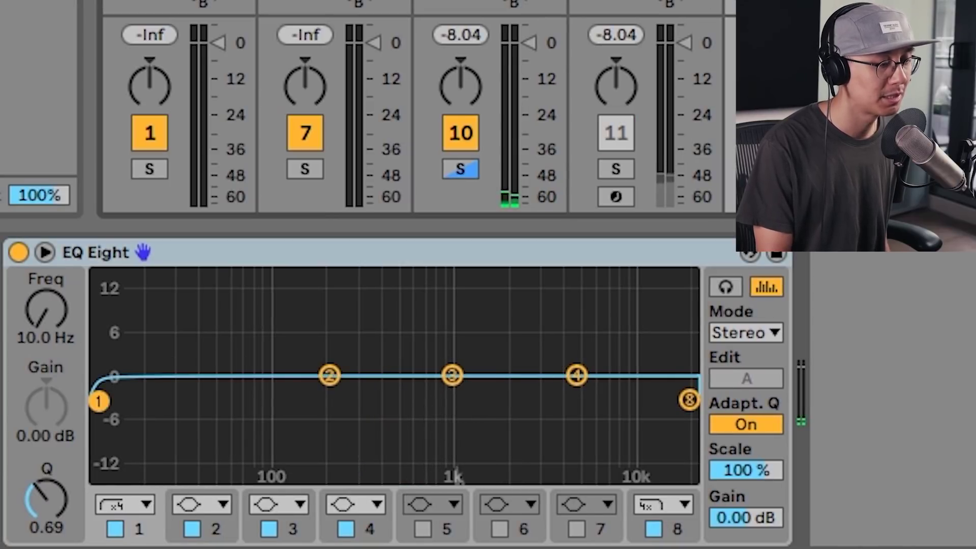
pyautogui.press('space')
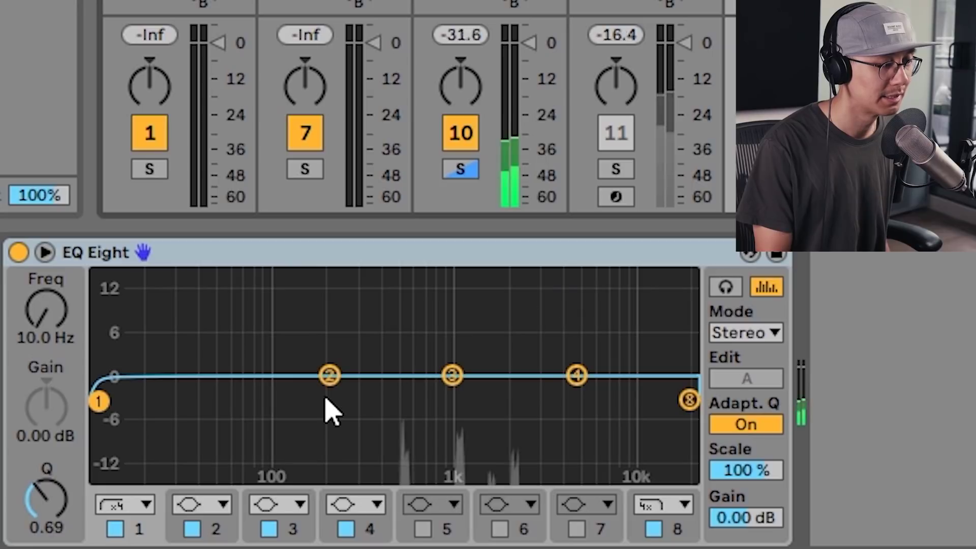
pyautogui.moveTo(62, 321); pyautogui.dragTo(62, 275)
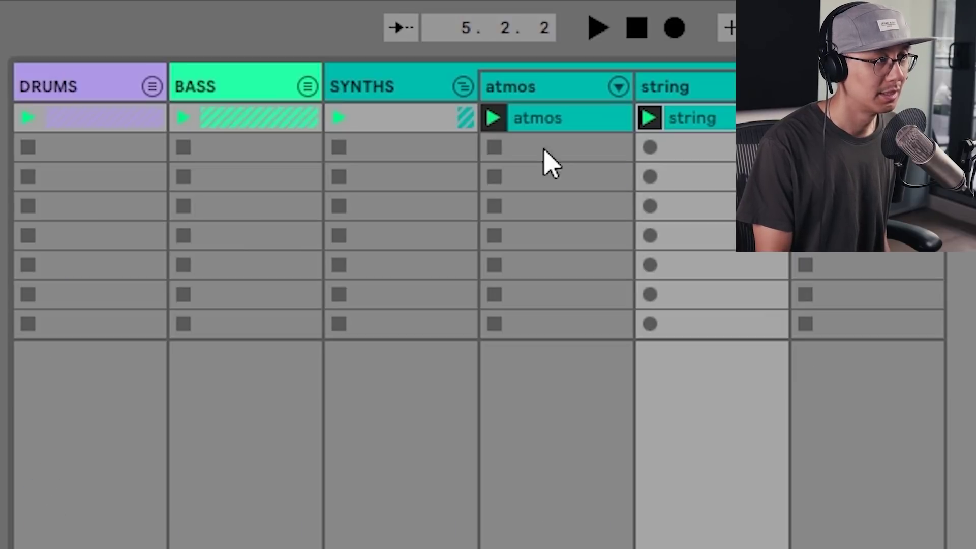
# Step: Set the low-cut frequency of the EQ Eight on the SYNTHS group to 220 Hz
pyautogui.click(362, 81)
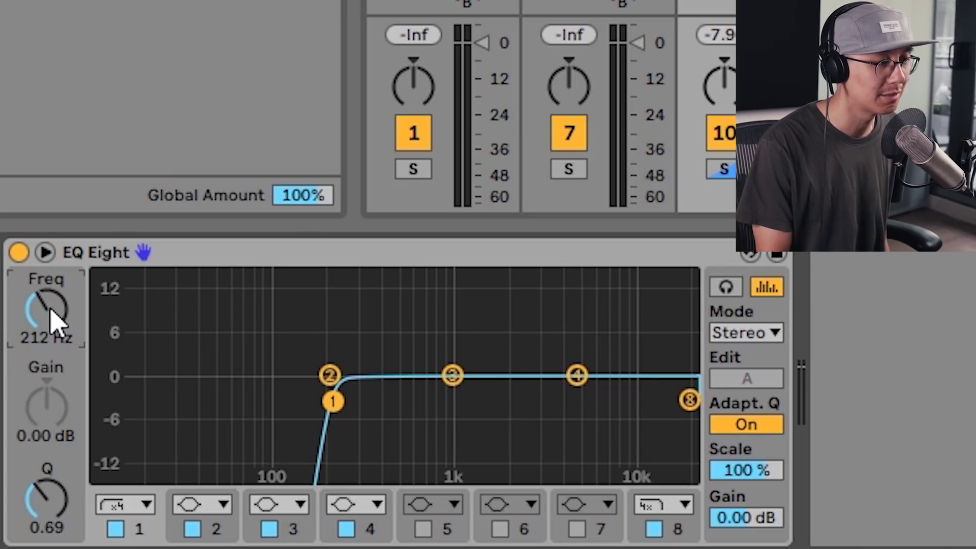
pyautogui.click(51, 339)
pyautogui.write('220')
pyautogui.press('Return')
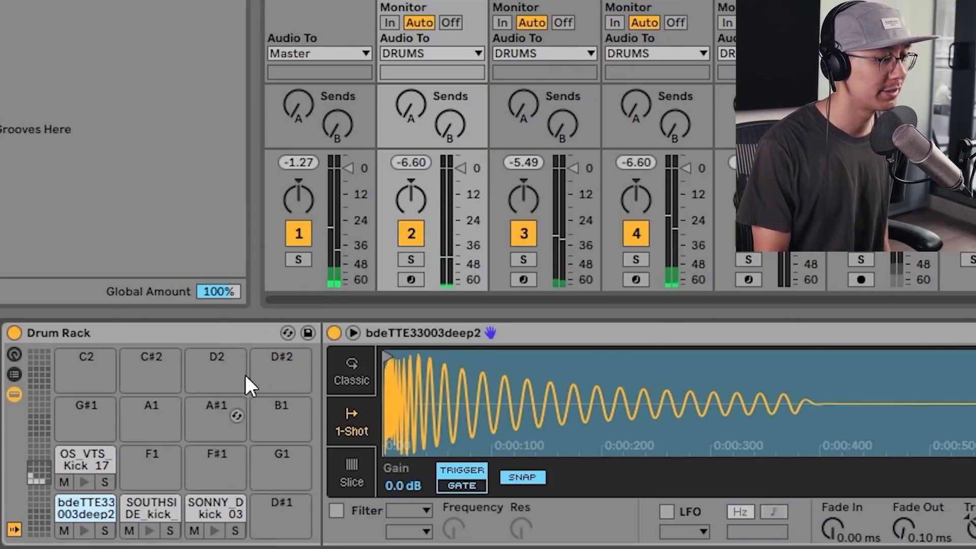
# Step: Swap the OS_VTS_Kick 17 and bdeTTE33003deep2 pads in the Drum Rack, auditioning the drums before and after
pyautogui.click(301, 260)
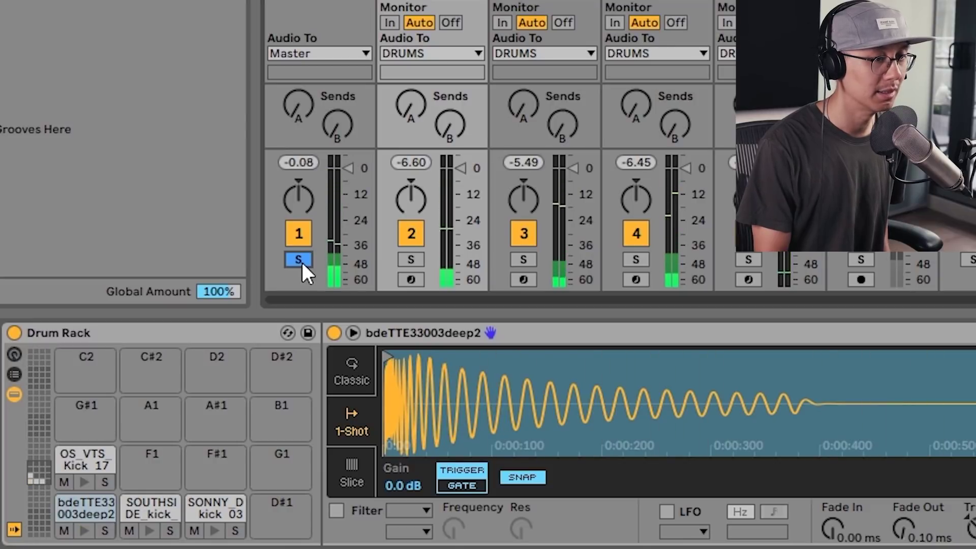
pyautogui.click(299, 259)
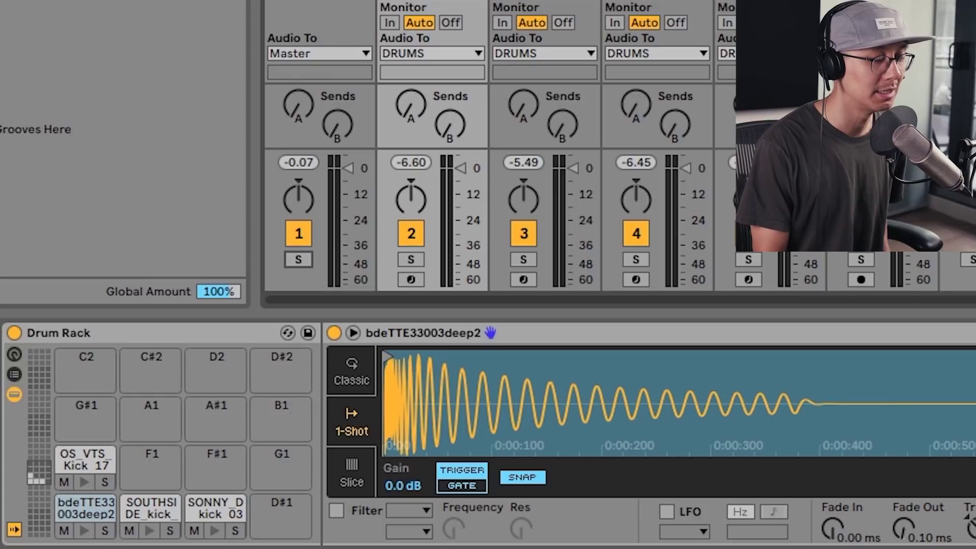
pyautogui.click(77, 455)
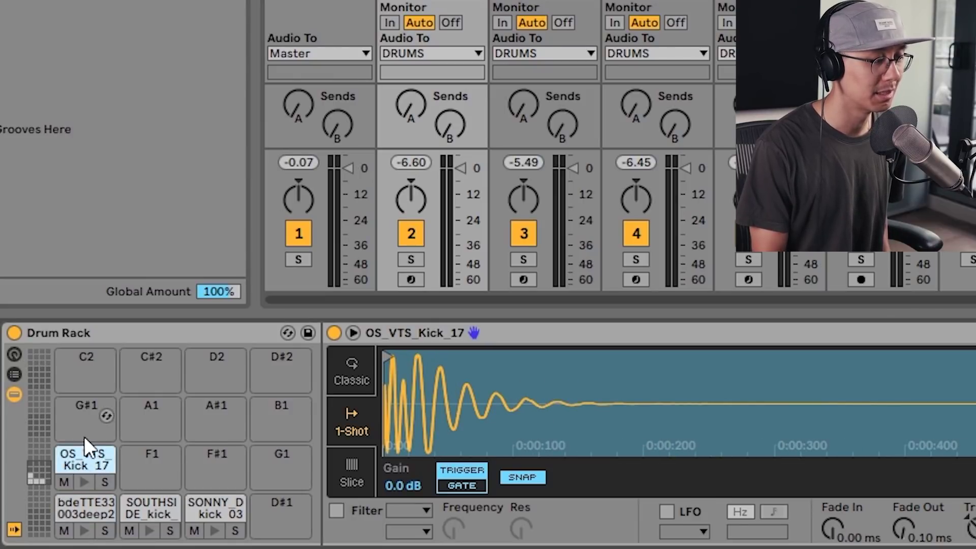
pyautogui.moveTo(76, 457); pyautogui.dragTo(80, 526)
pyautogui.click(85, 531)
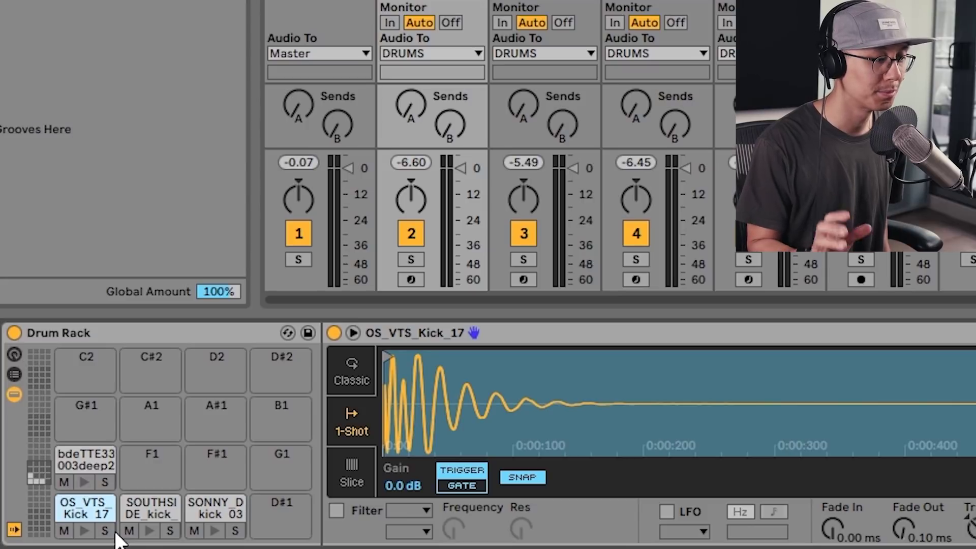
pyautogui.press('space')
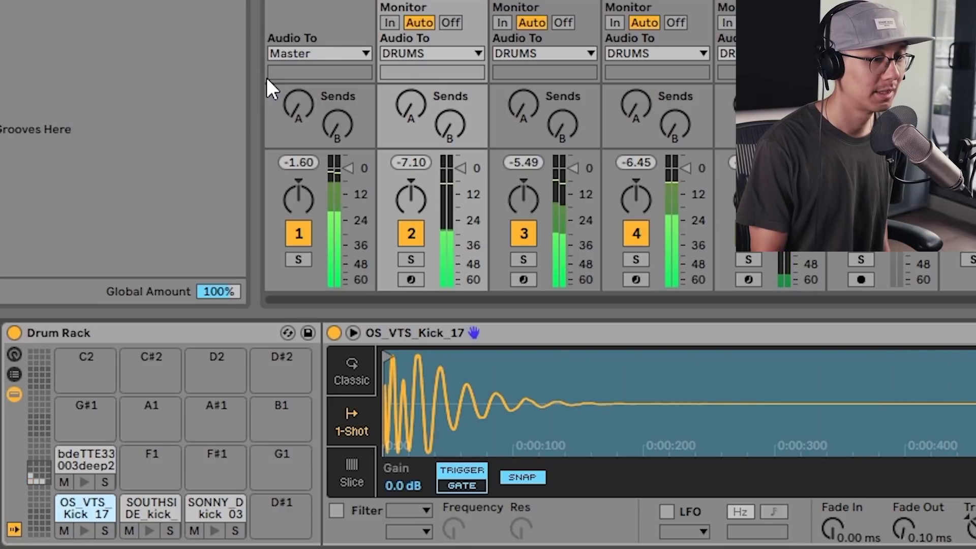
pyautogui.press('space')
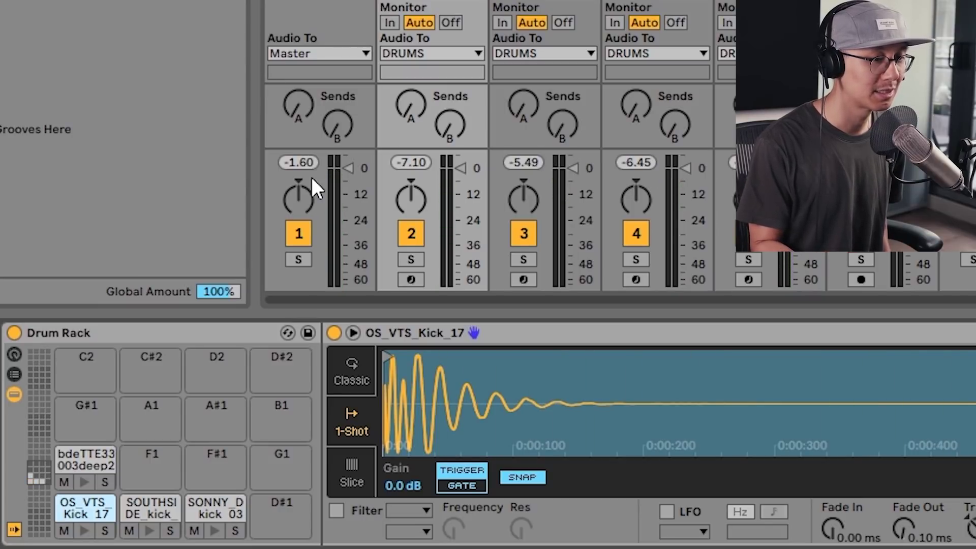
pyautogui.press('space')
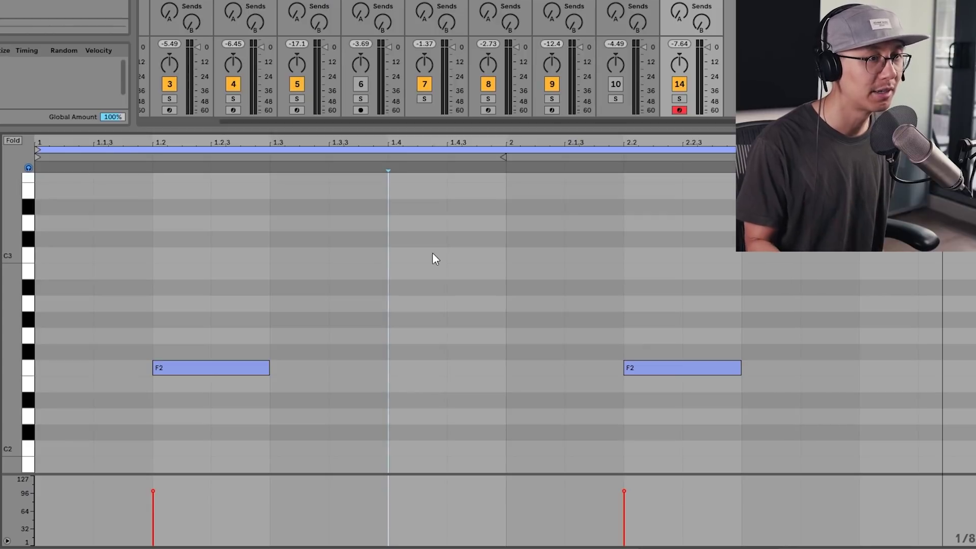
# Step: Move the two F2 notes to start at 1.2.3 and 2.1.3 in the MIDI clip and play it back
pyautogui.press('space')
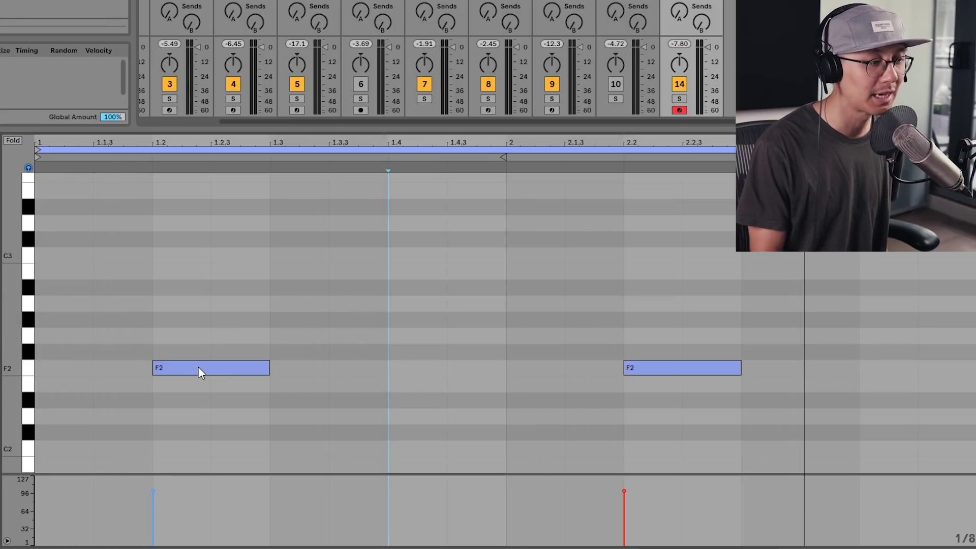
pyautogui.moveTo(198, 367); pyautogui.dragTo(270, 371)
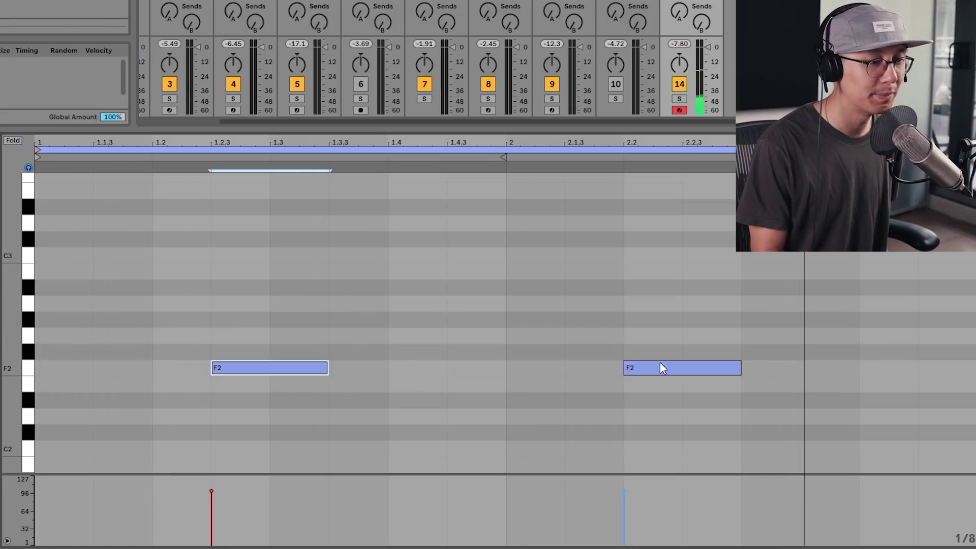
pyautogui.moveTo(672, 367); pyautogui.dragTo(597, 366)
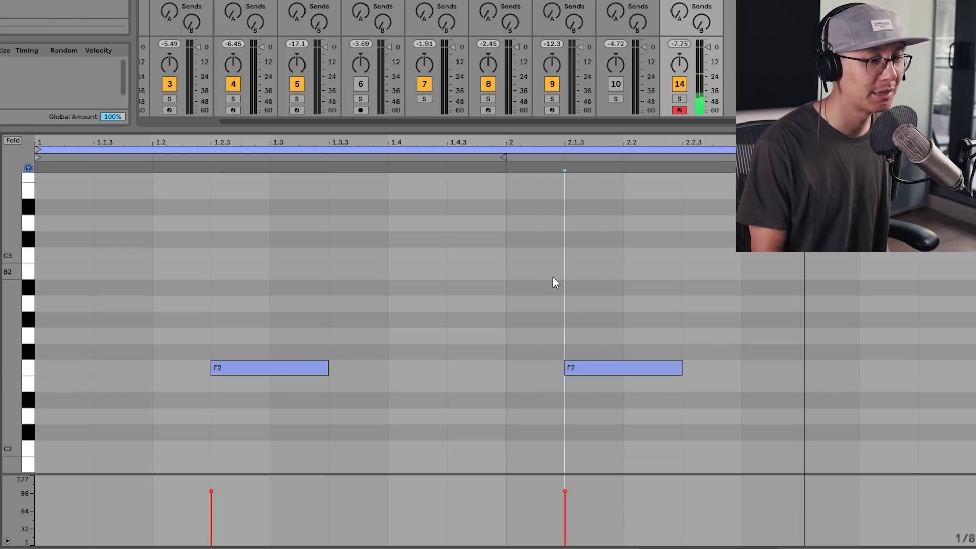
pyautogui.press('space')
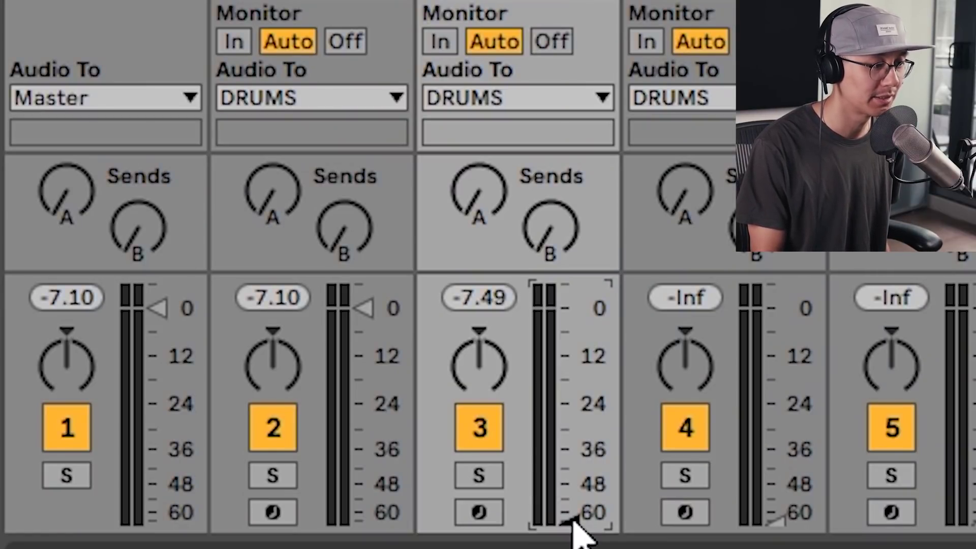
# Step: Balance the drum faders during playback: track 3 to 0 dB, track 4 to about -10 dB and track 6 to about -12 dB
pyautogui.moveTo(574, 521); pyautogui.dragTo(576, 336)
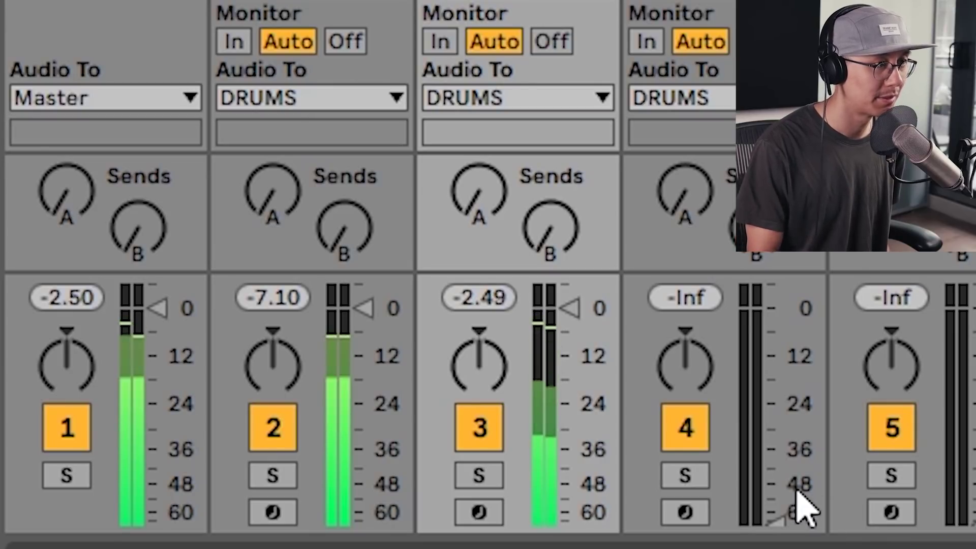
pyautogui.moveTo(776, 524); pyautogui.dragTo(776, 343)
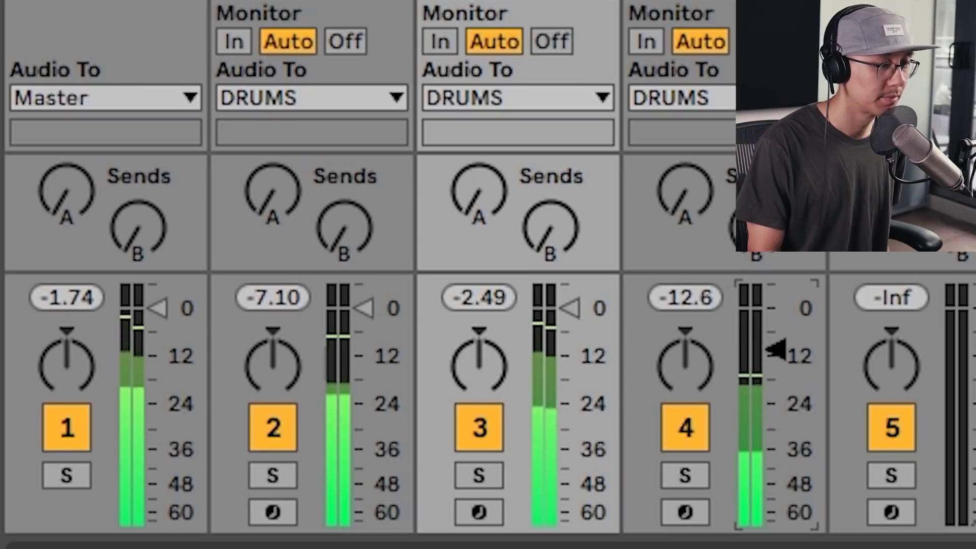
pyautogui.press('space')
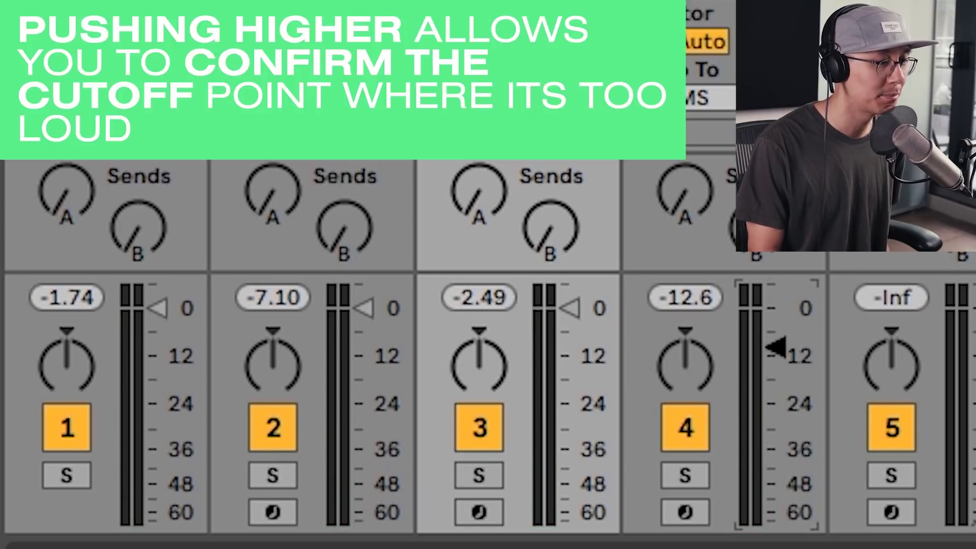
pyautogui.press('space')
pyautogui.moveTo(775, 345)
pyautogui.mouseDown()
pyautogui.moveTo(775, 519)
pyautogui.moveTo(775, 359)
pyautogui.mouseUp()
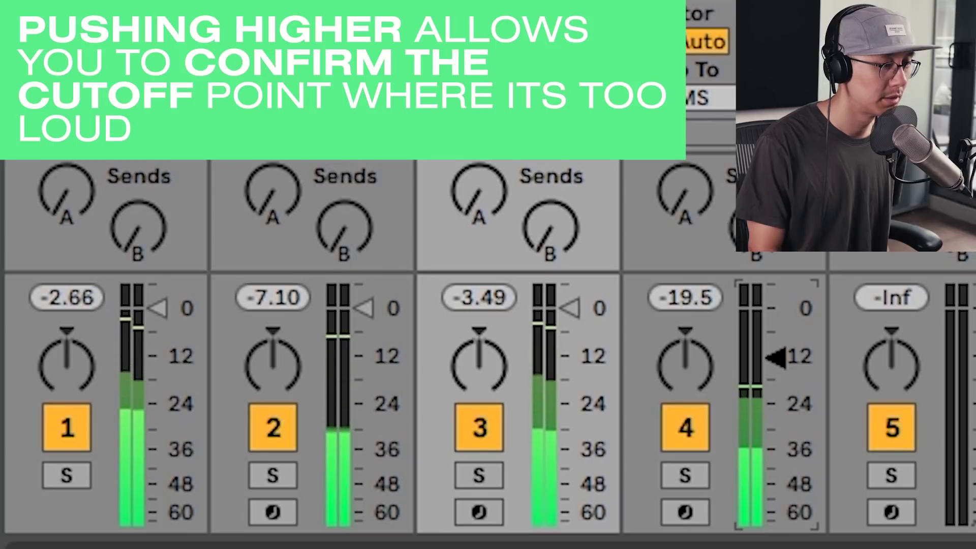
pyautogui.moveTo(776, 356)
pyautogui.mouseDown()
pyautogui.moveTo(775, 336)
pyautogui.moveTo(775, 347)
pyautogui.mouseUp()
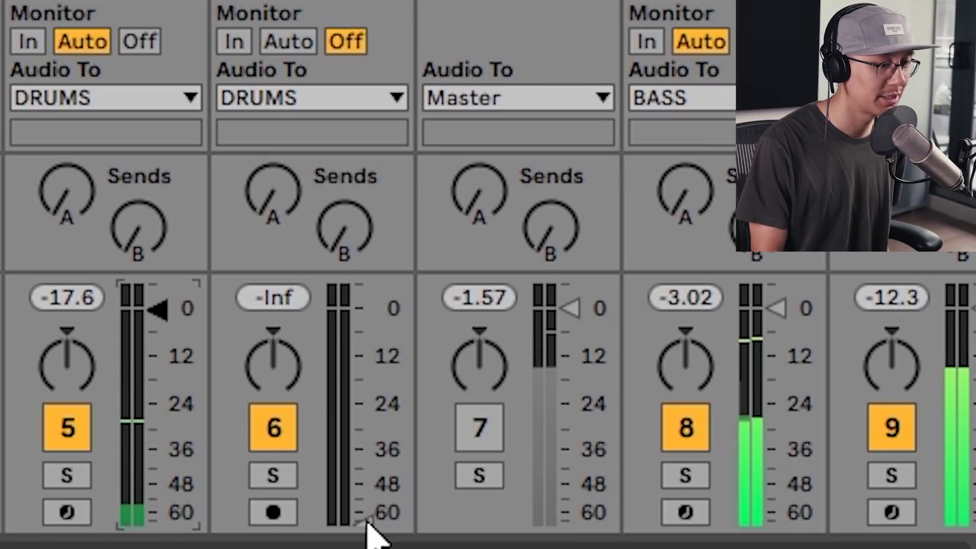
pyautogui.moveTo(365, 514); pyautogui.dragTo(363, 359)
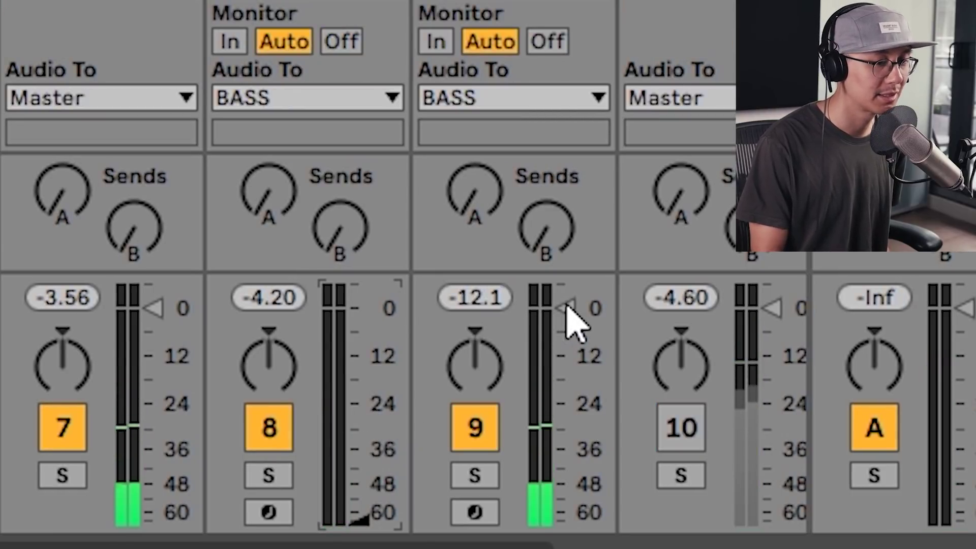
# Step: Balance the bass faders during playback, with track 9 at about -2 dB and track 8 at about -4 dB
pyautogui.moveTo(565, 374); pyautogui.dragTo(565, 319)
pyautogui.press('space')
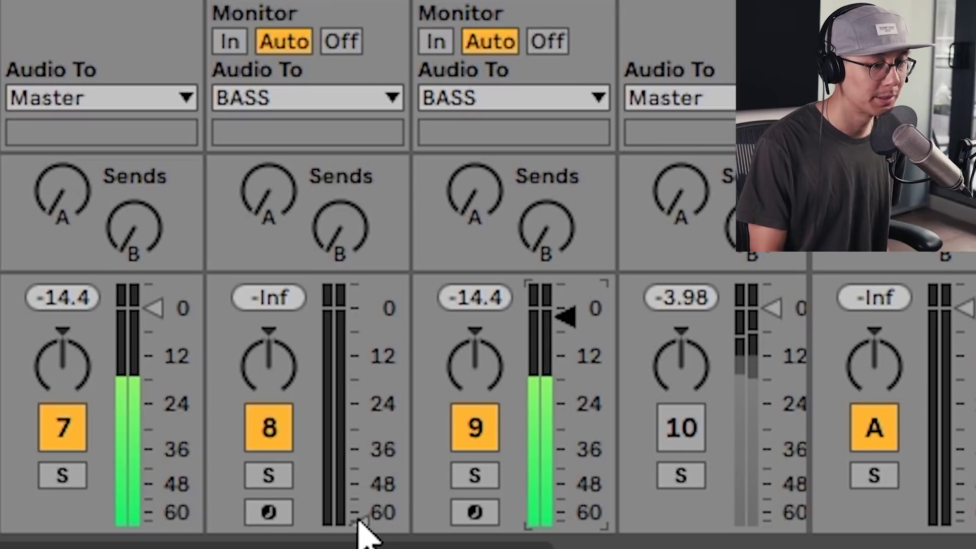
pyautogui.moveTo(359, 505); pyautogui.dragTo(359, 323)
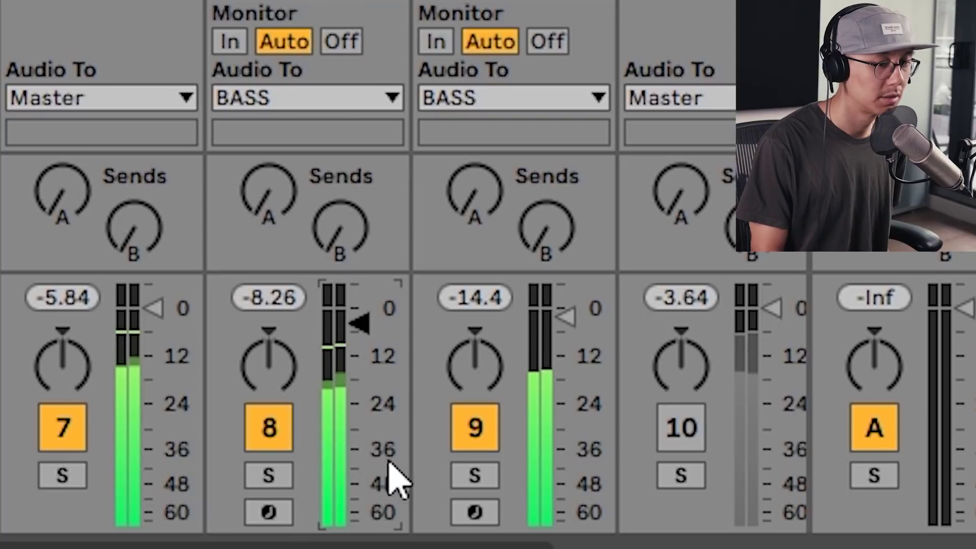
# Step: Balance the synths: lower track 11 to about -8 dB, unmute tracks 12 and 13, and lower track 12 to about -10 dB
pyautogui.hscroll(5, 701, 534)
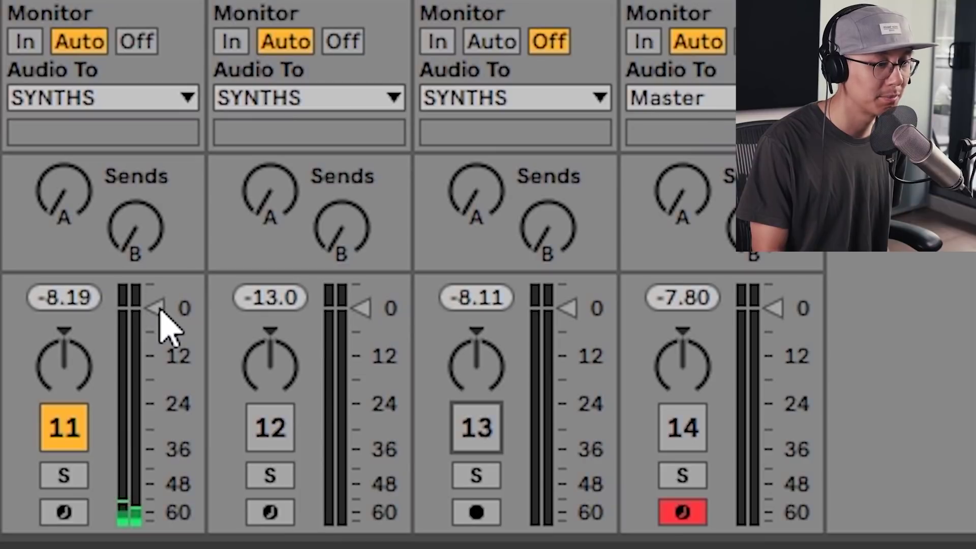
pyautogui.moveTo(160, 311); pyautogui.dragTo(155, 341)
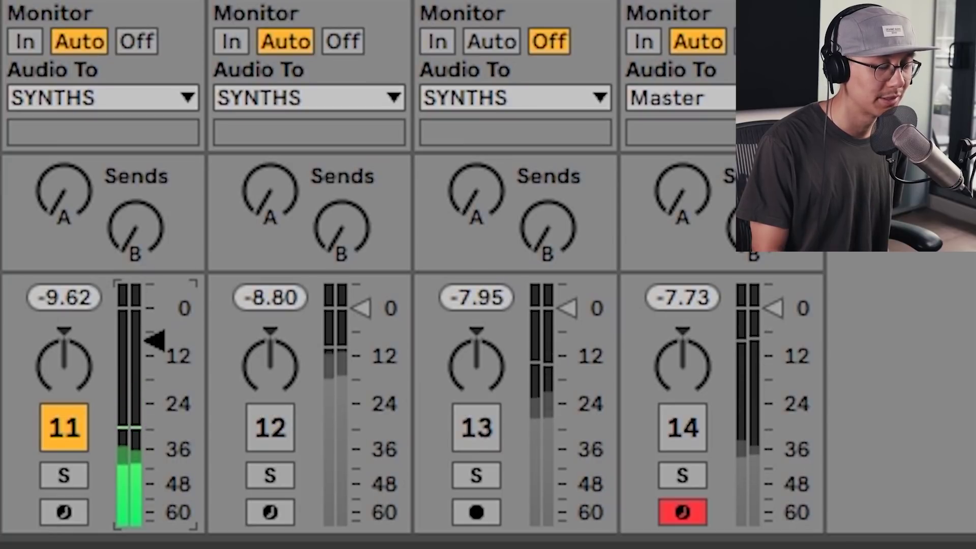
pyautogui.click(278, 441)
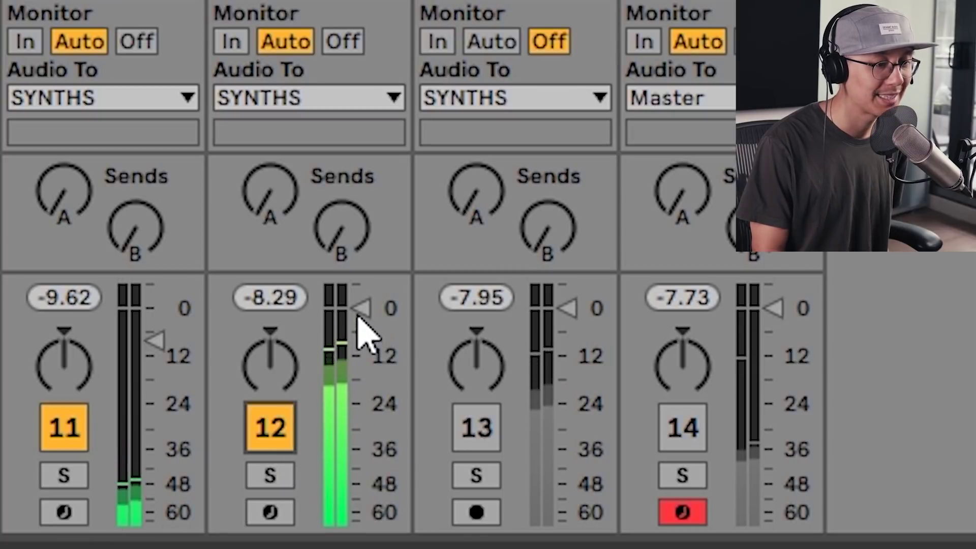
pyautogui.moveTo(359, 331); pyautogui.dragTo(359, 344)
pyautogui.moveTo(361, 390); pyautogui.dragTo(360, 349)
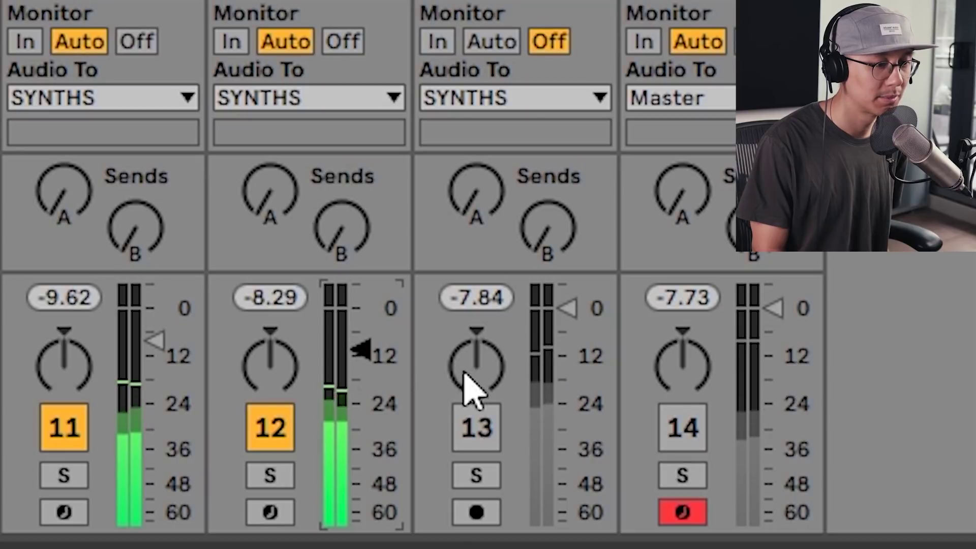
pyautogui.click(483, 435)
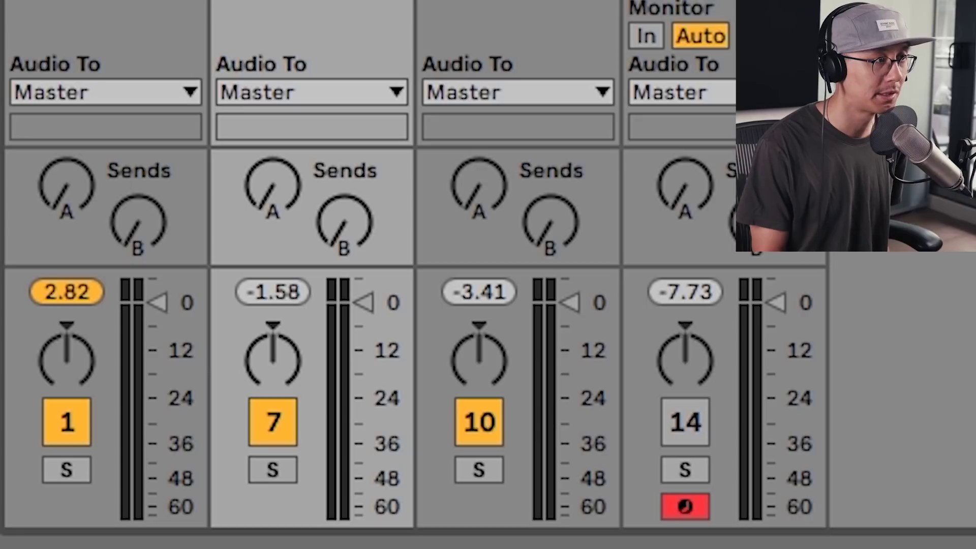
# Step: Play the full mix and examine the levels of the drum, bass and synth groups
pyautogui.press('space')
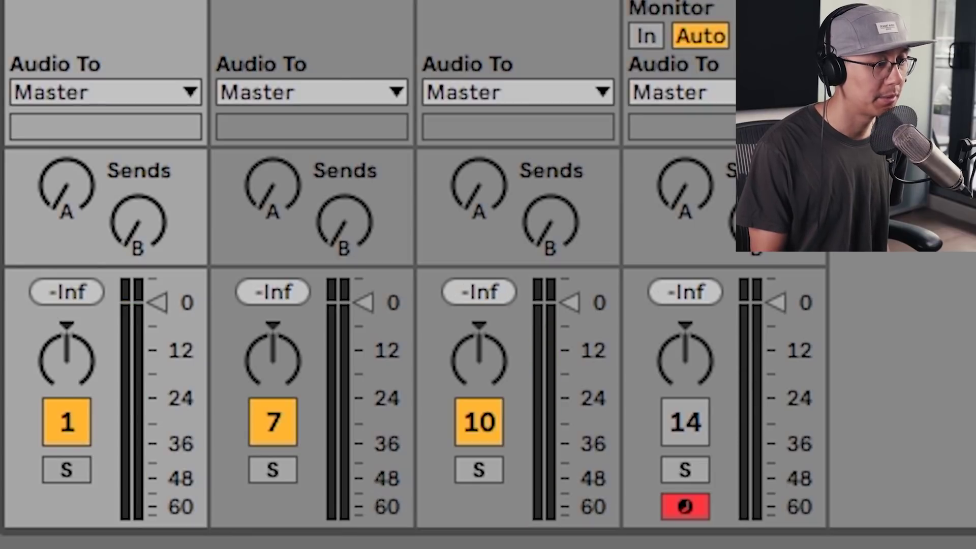
pyautogui.press('space')
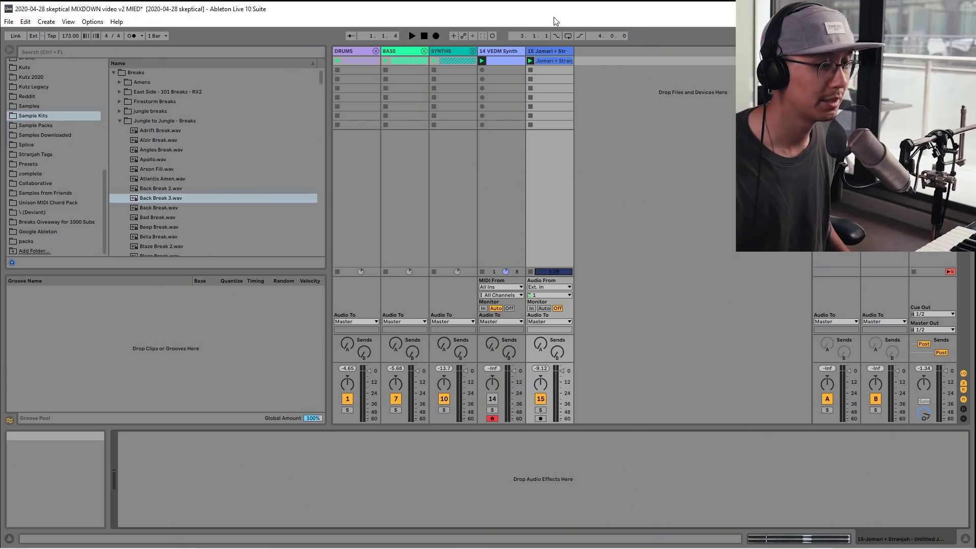
# Step: Show the crossfader section and assign reference track 15 to crossfader side B
pyautogui.doubleClick(563, 62)
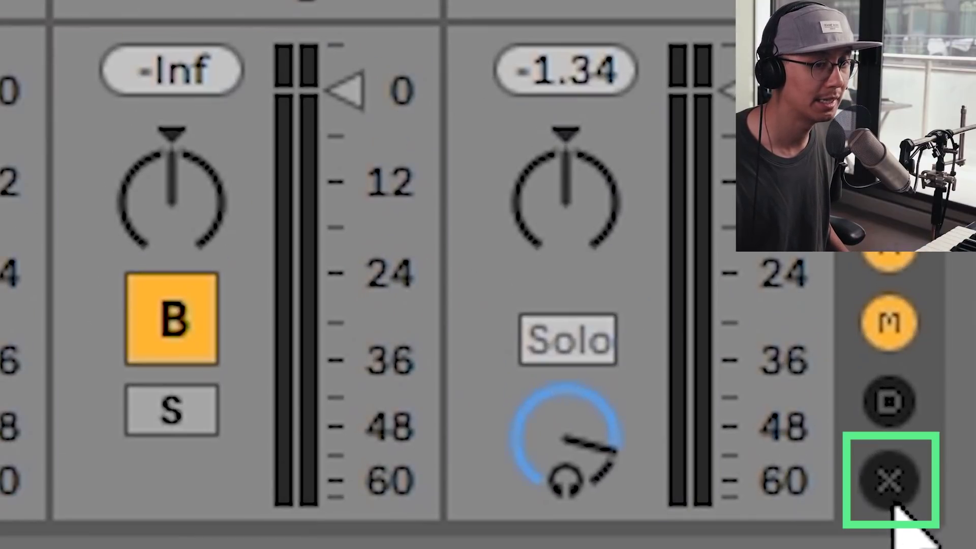
pyautogui.click(889, 482)
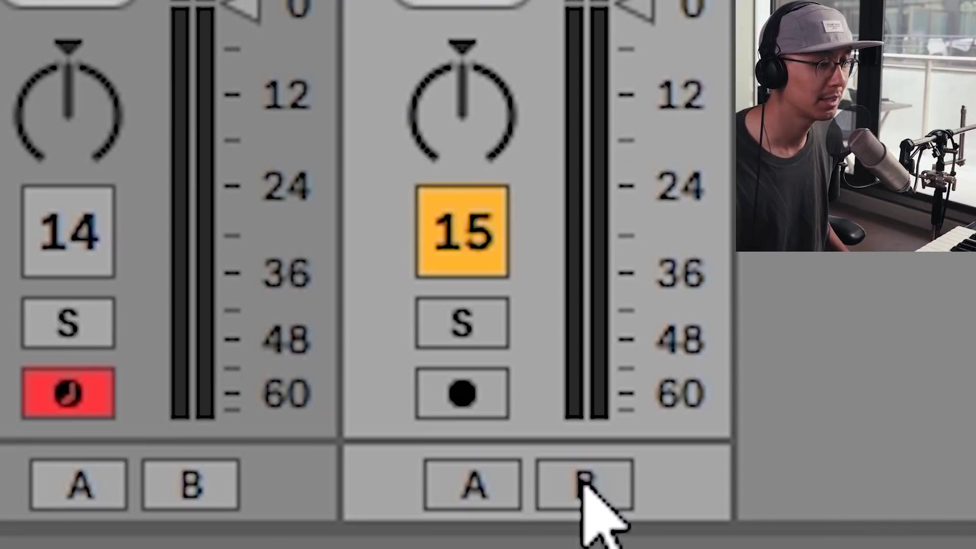
pyautogui.click(586, 483)
# Step: Assign track 14 and the synth, bass and drum groups to crossfader side A, with the crossfader fully at A
pyautogui.click(86, 486)
pyautogui.click(332, 487)
pyautogui.click(536, 497)
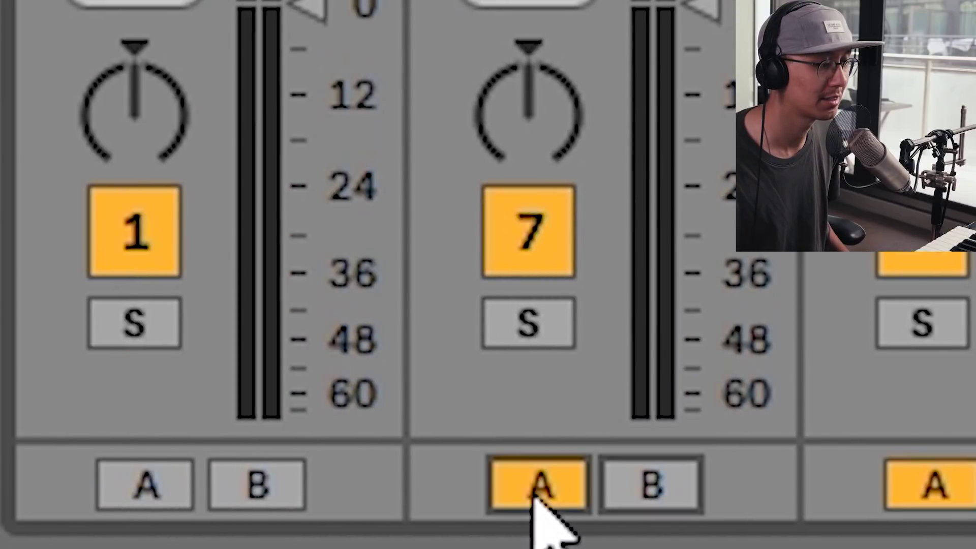
pyautogui.click(137, 487)
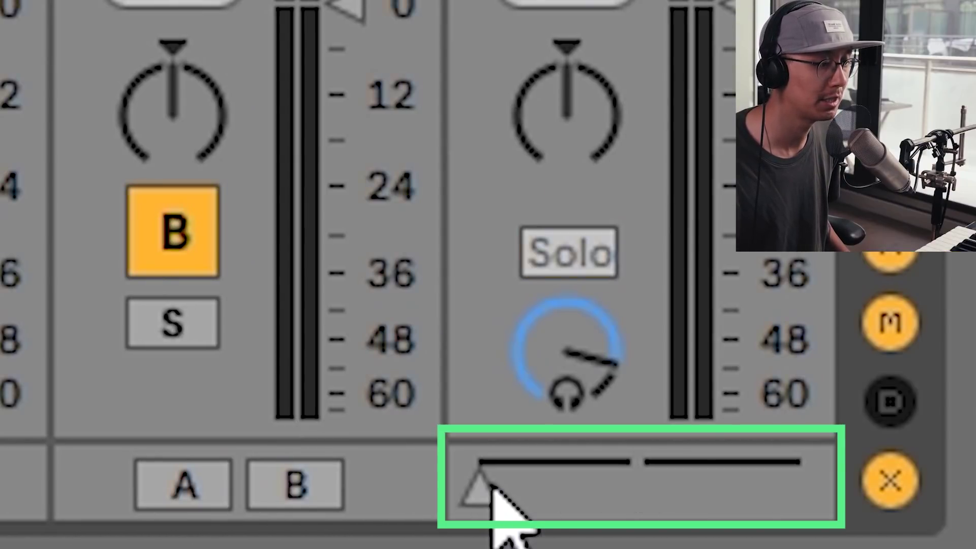
pyautogui.moveTo(491, 487)
pyautogui.mouseDown()
pyautogui.moveTo(798, 488)
pyautogui.moveTo(479, 488)
pyautogui.moveTo(799, 488)
pyautogui.moveTo(480, 488)
pyautogui.mouseUp()
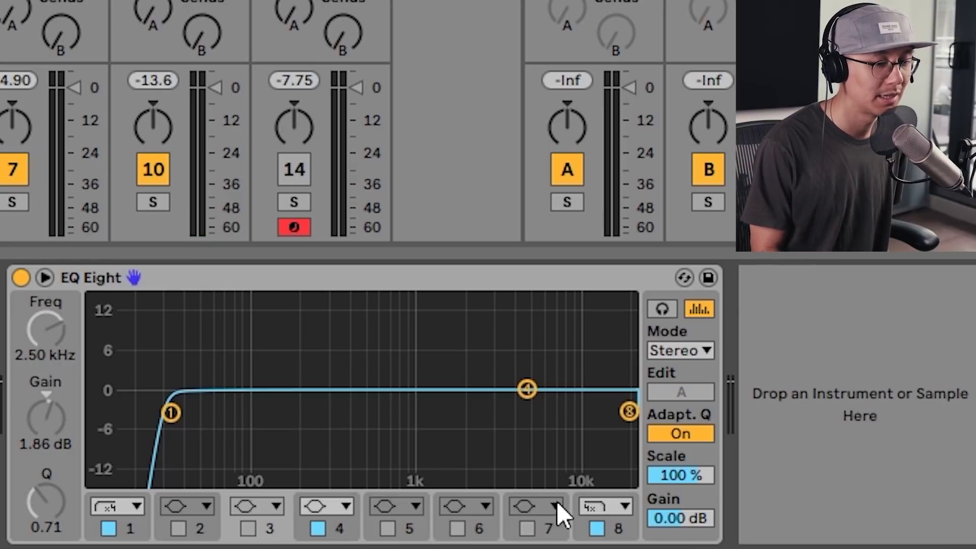
# Step: Boost the snare by 2.11 dB at 2.25 kHz with EQ Eight band 3, comparing playback with the EQ bypassed and active
pyautogui.click(248, 528)
pyautogui.moveTo(468, 382)
pyautogui.mouseDown()
pyautogui.moveTo(466, 318)
pyautogui.moveTo(440, 315)
pyautogui.moveTo(461, 312)
pyautogui.moveTo(463, 387)
pyautogui.moveTo(442, 315)
pyautogui.moveTo(482, 316)
pyautogui.moveTo(456, 315)
pyautogui.moveTo(466, 320)
pyautogui.moveTo(471, 378)
pyautogui.mouseUp()
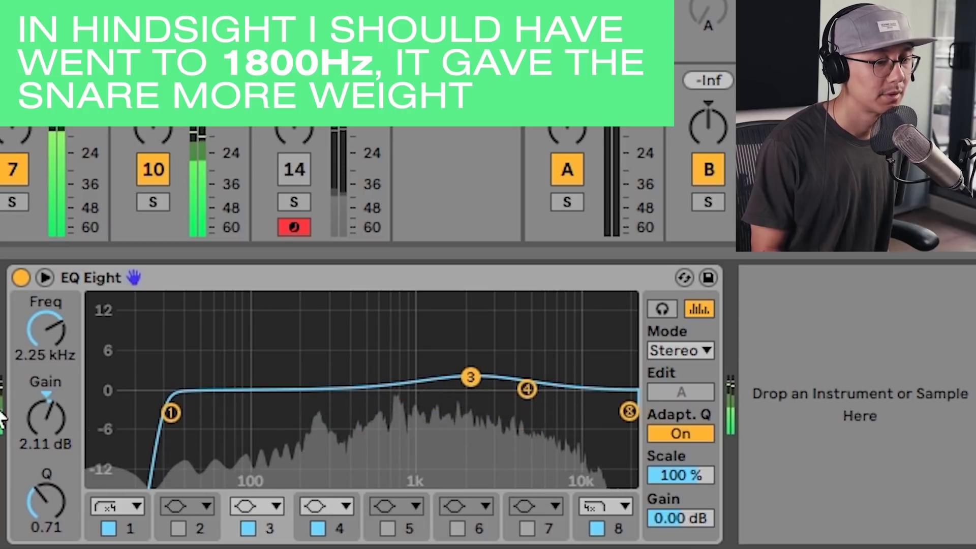
pyautogui.click(22, 278)
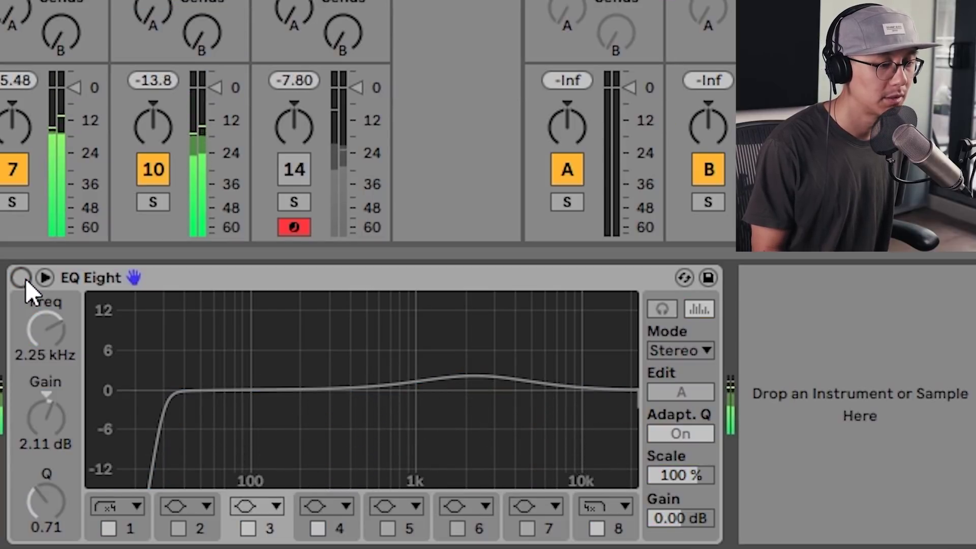
pyautogui.click(22, 278)
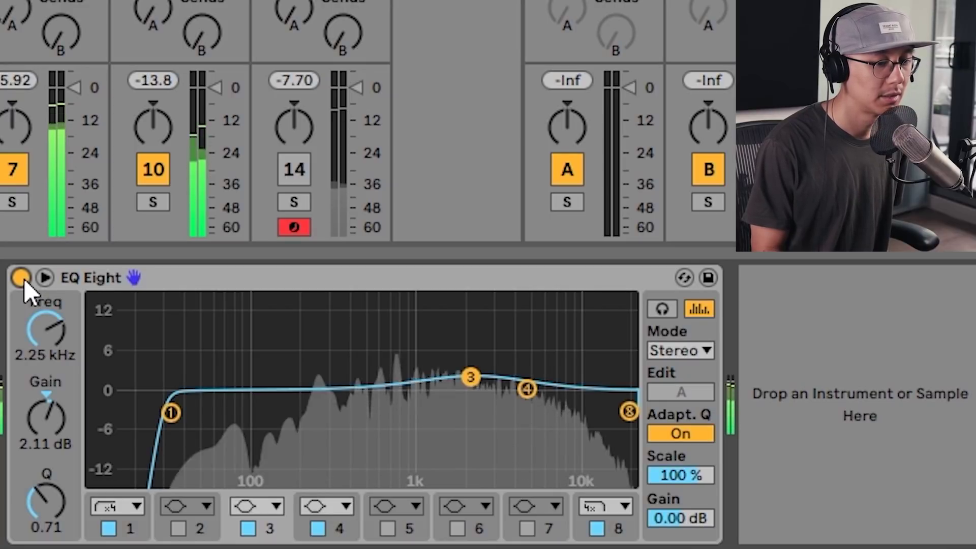
pyautogui.press('space')
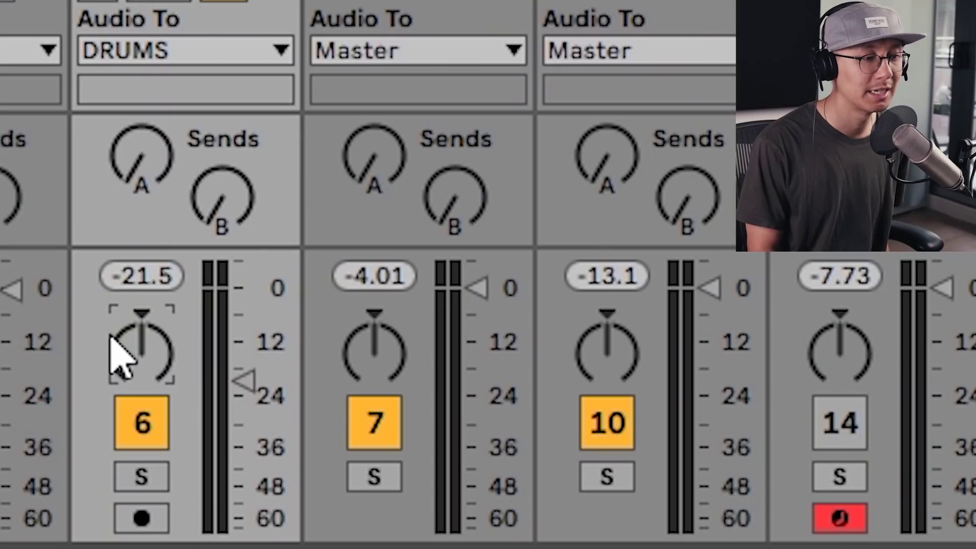
# Step: Pan the shaker on track 6 slightly right during playback and compare it with the left-panned hi-hat on track 4
pyautogui.click(142, 363)
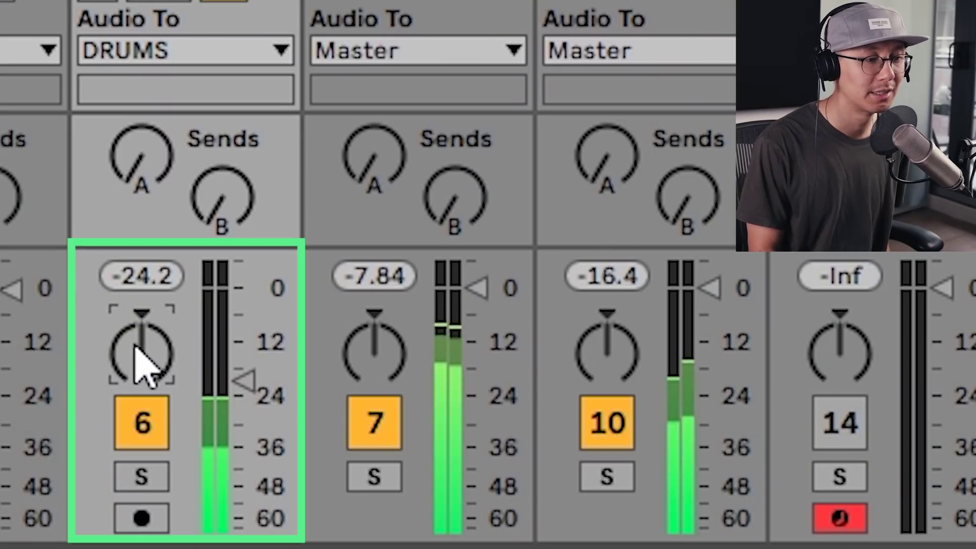
pyautogui.moveTo(142, 363); pyautogui.dragTo(142, 350)
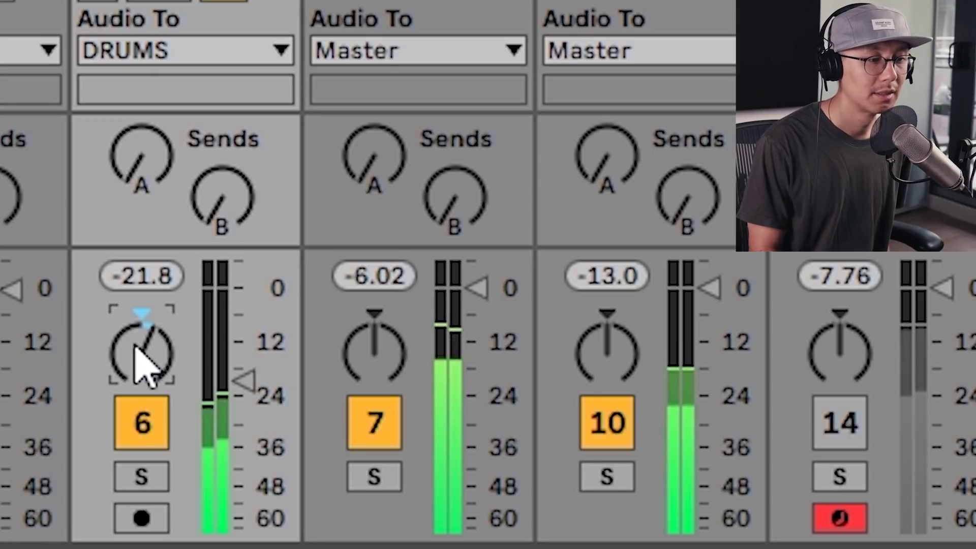
pyautogui.press('space')
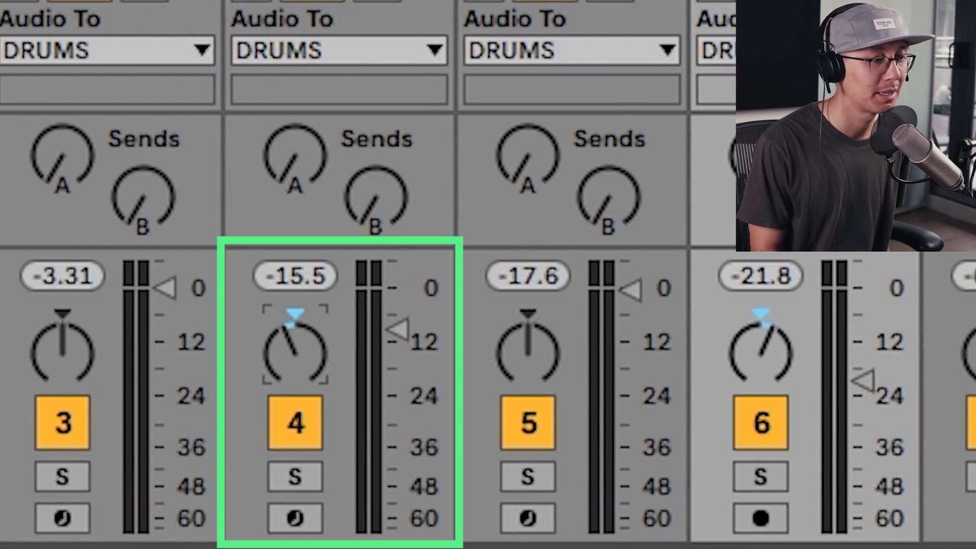
pyautogui.press('space')
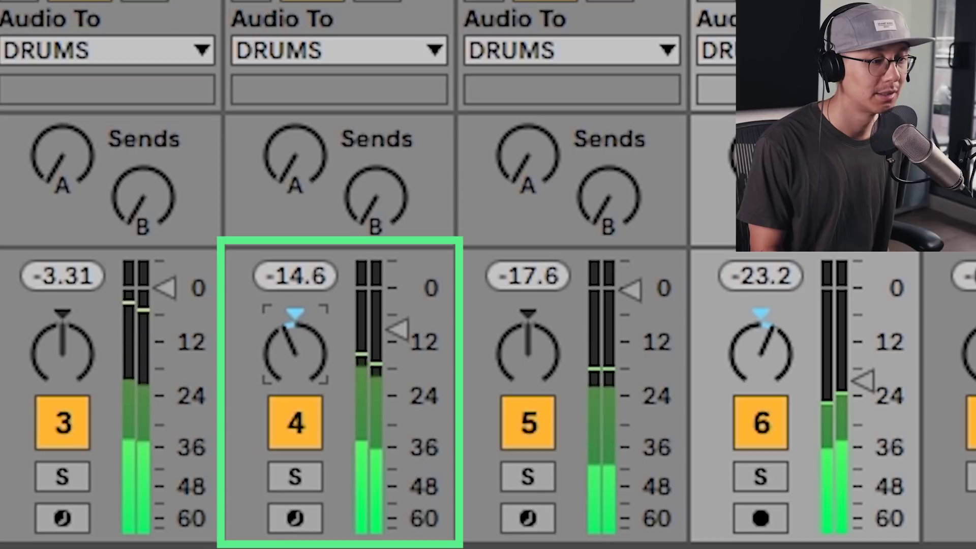
pyautogui.click(773, 345)
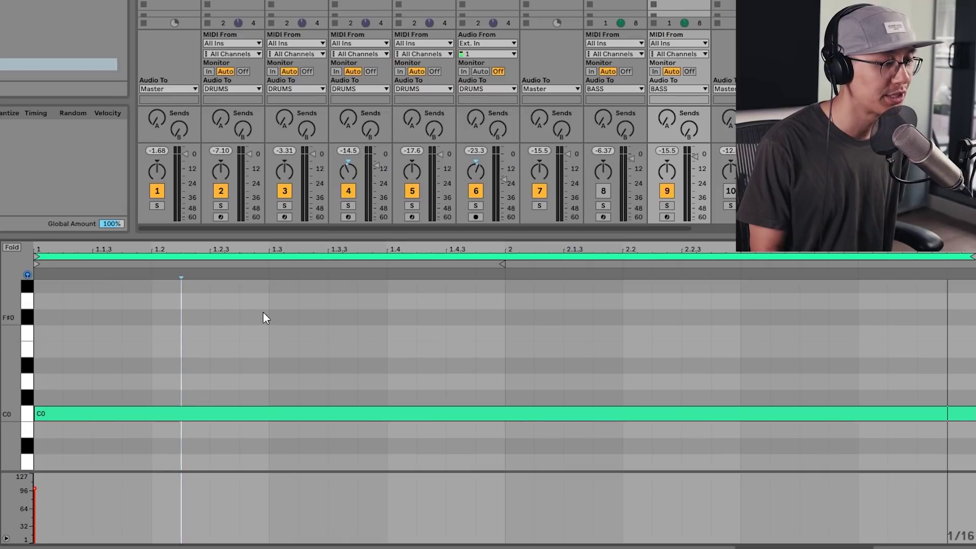
# Step: Move the long subbass note up to F0 and check its level during playback
pyautogui.press('space')
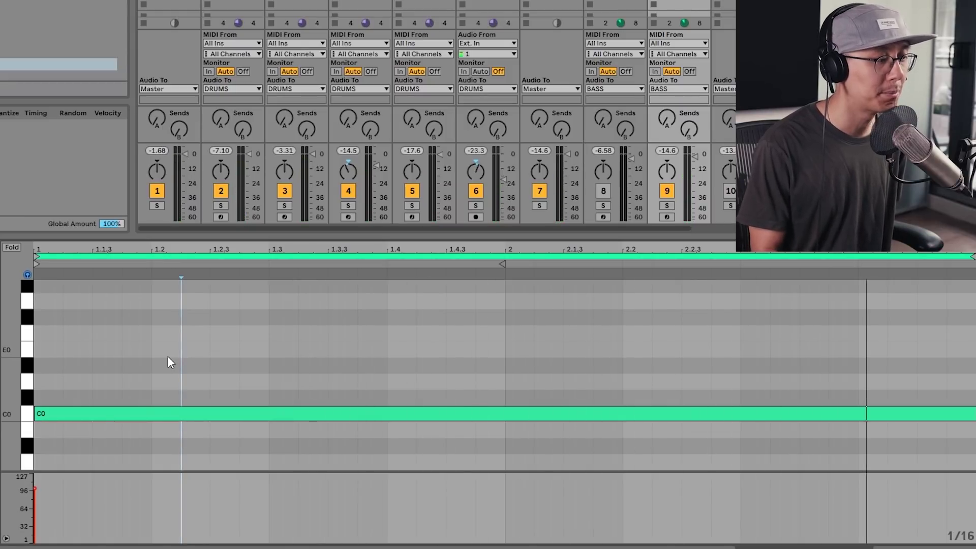
pyautogui.moveTo(157, 419); pyautogui.dragTo(159, 336)
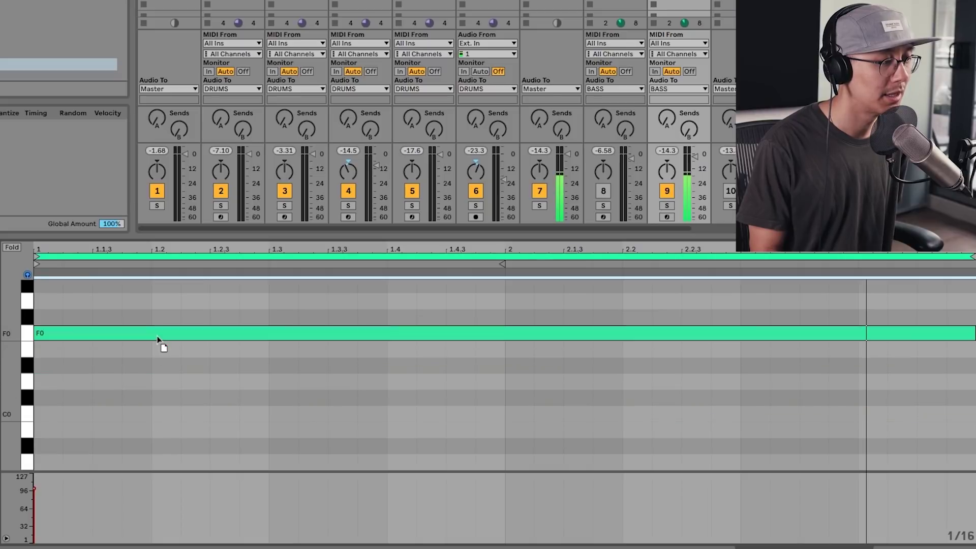
pyautogui.press('space')
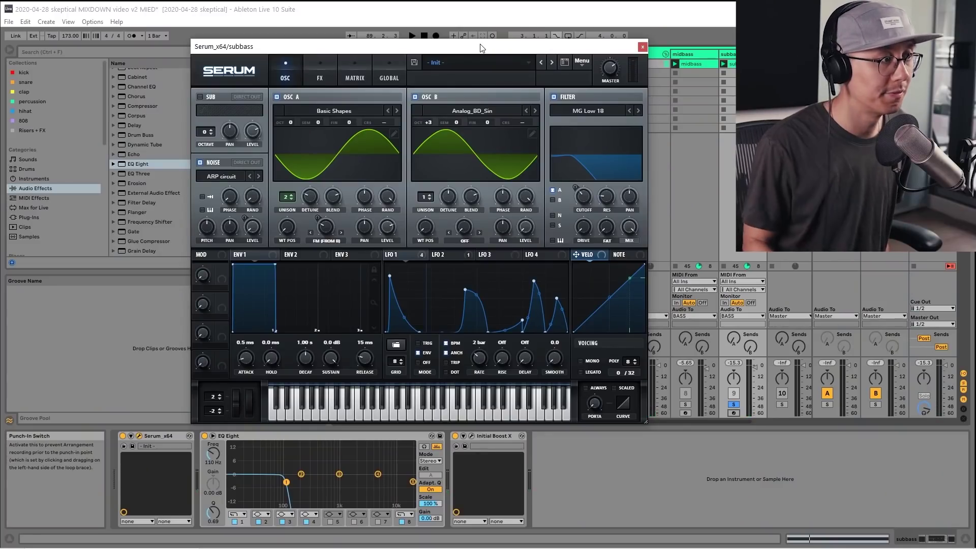
# Step: Play the soloed subbass and lower the unison voice count of Serum's Oscillator A
pyautogui.press('space')
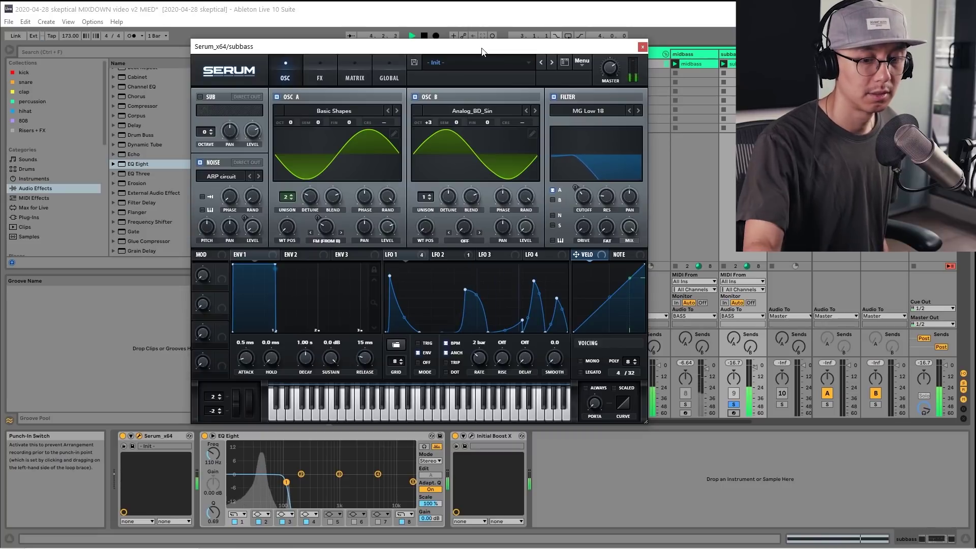
pyautogui.press('space')
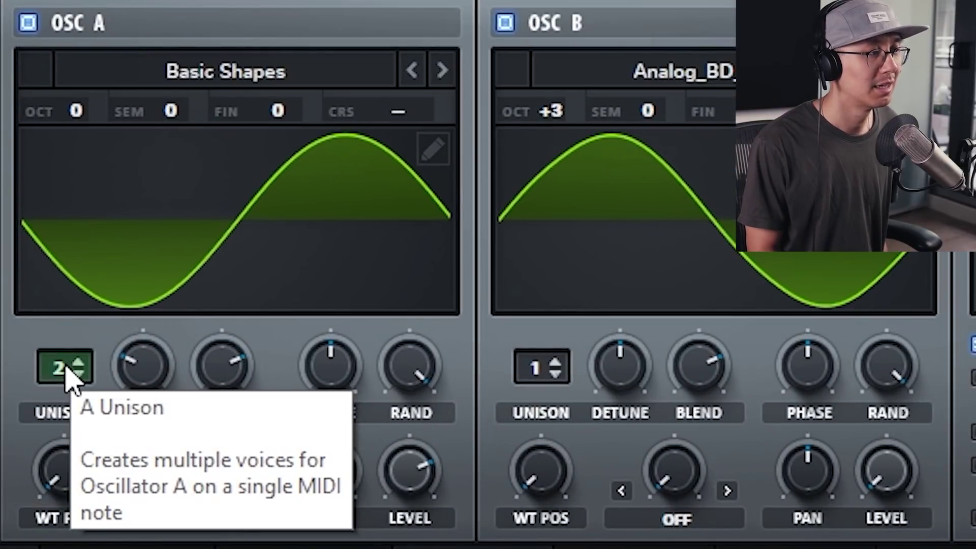
pyautogui.moveTo(70, 372); pyautogui.dragTo(65, 483)
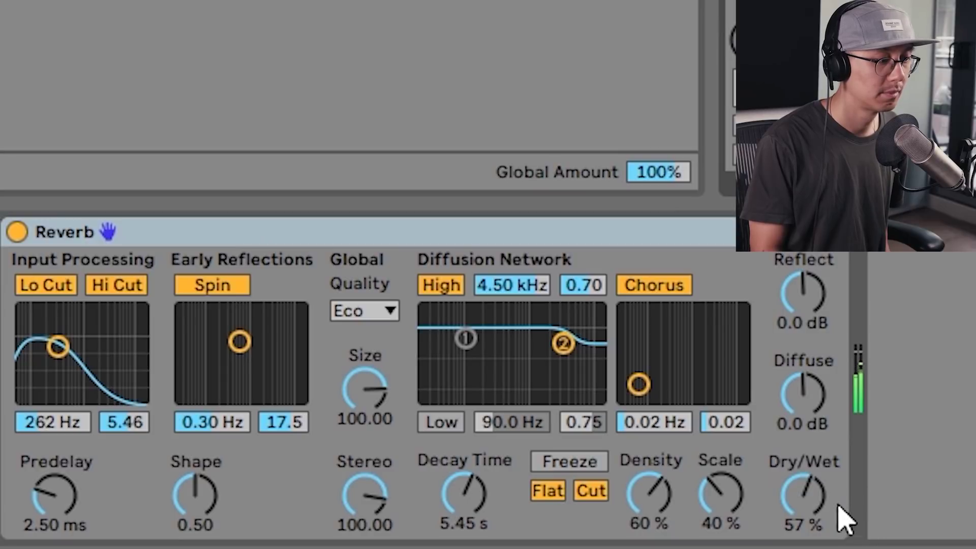
# Step: Set the Reverb's Dry/Wet to 38% and place the Reverb at the end of track 8's device chain
pyautogui.moveTo(803, 494); pyautogui.dragTo(803, 508)
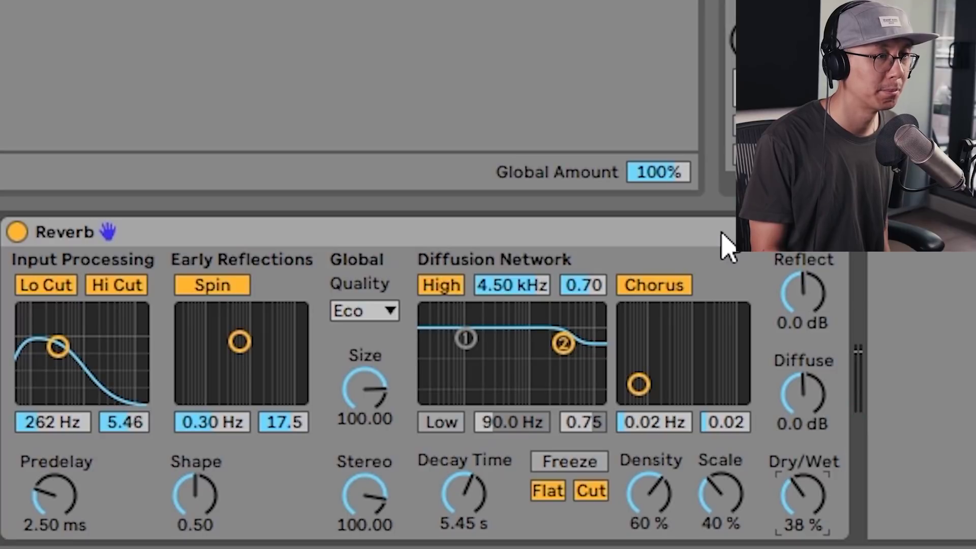
pyautogui.click(611, 235)
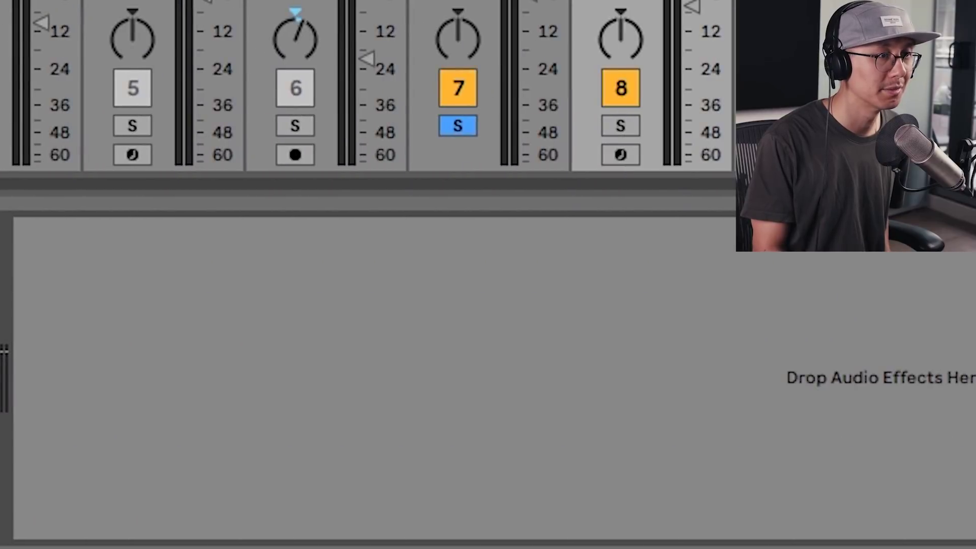
pyautogui.hotkey('ctrl', 'v')
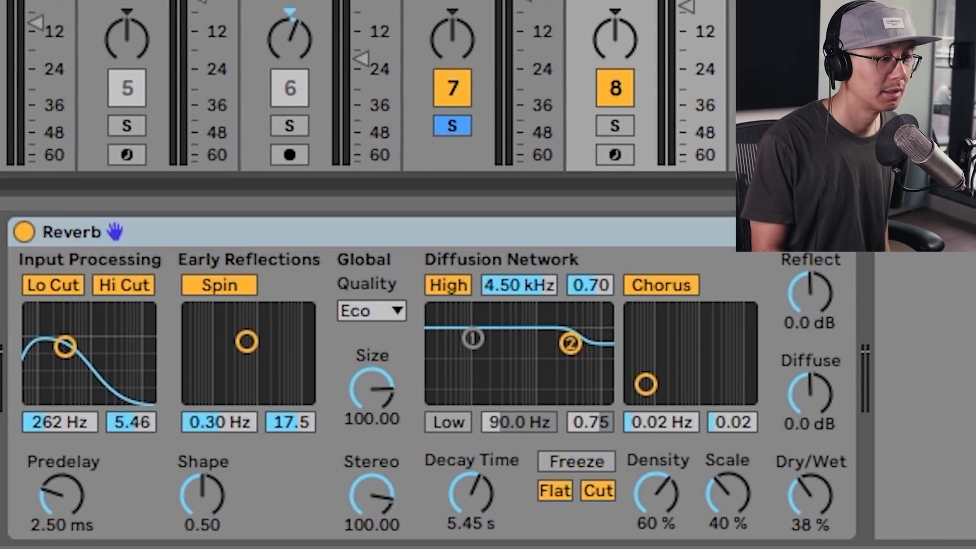
# Step: Play the mix, unsolo the bass group and adjust the Dry/Wet of track 8's Reverb
pyautogui.press('space')
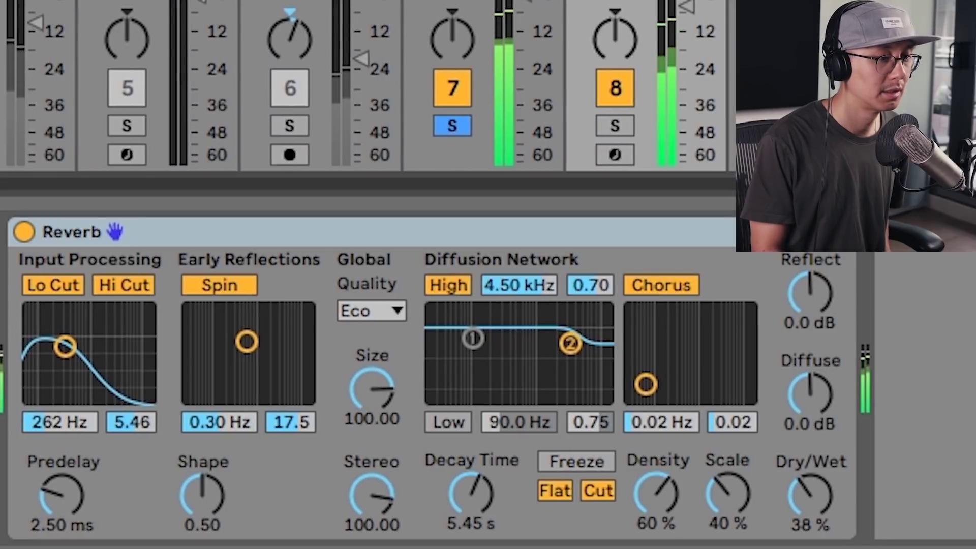
pyautogui.click(452, 127)
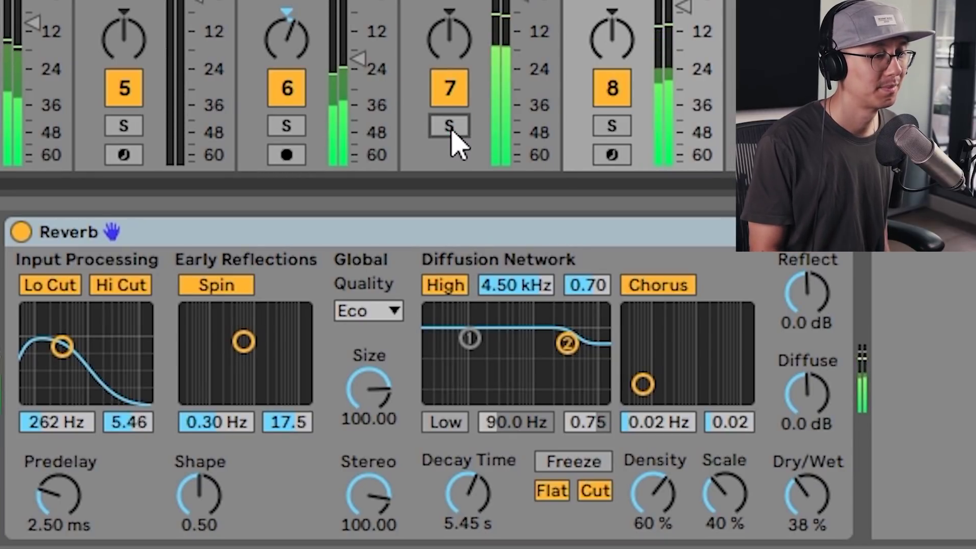
pyautogui.moveTo(809, 493); pyautogui.dragTo(830, 501)
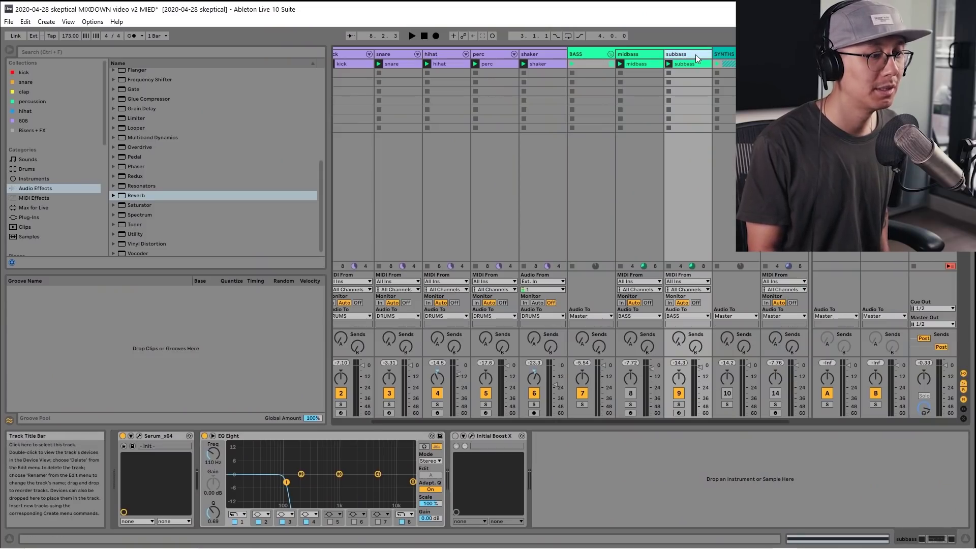
# Step: Play the drums and subbass with Boost-X switched off, and open the subbass track's Boost-X window
pyautogui.press('space')
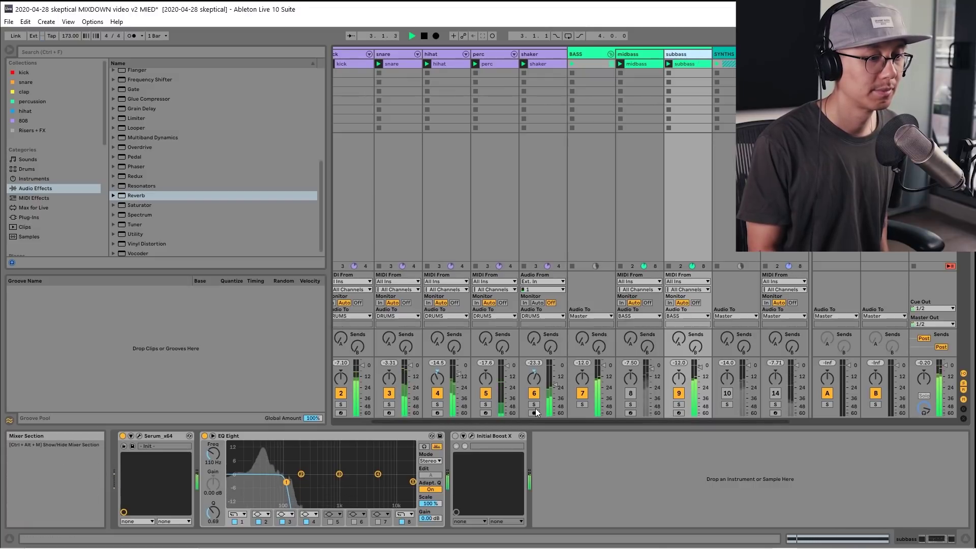
pyautogui.press('space')
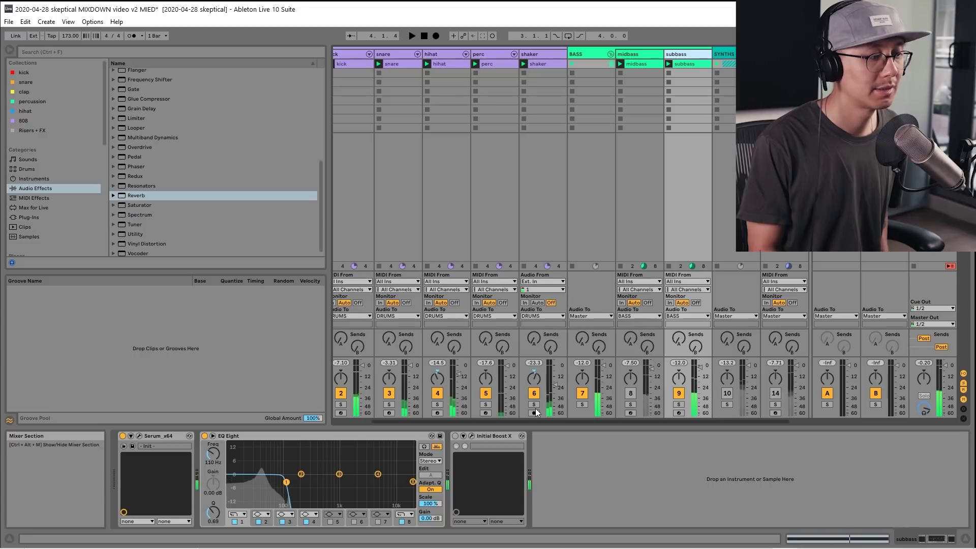
pyautogui.click(470, 436)
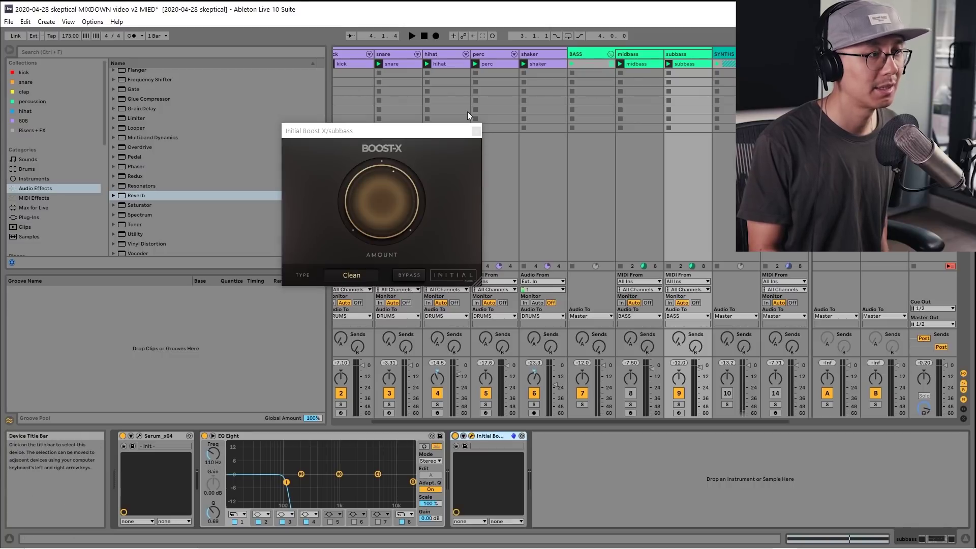
# Step: Turn the Boost-X Amount down to its minimum and raise it to about the halfway position
pyautogui.moveTo(426, 135); pyautogui.dragTo(480, 178)
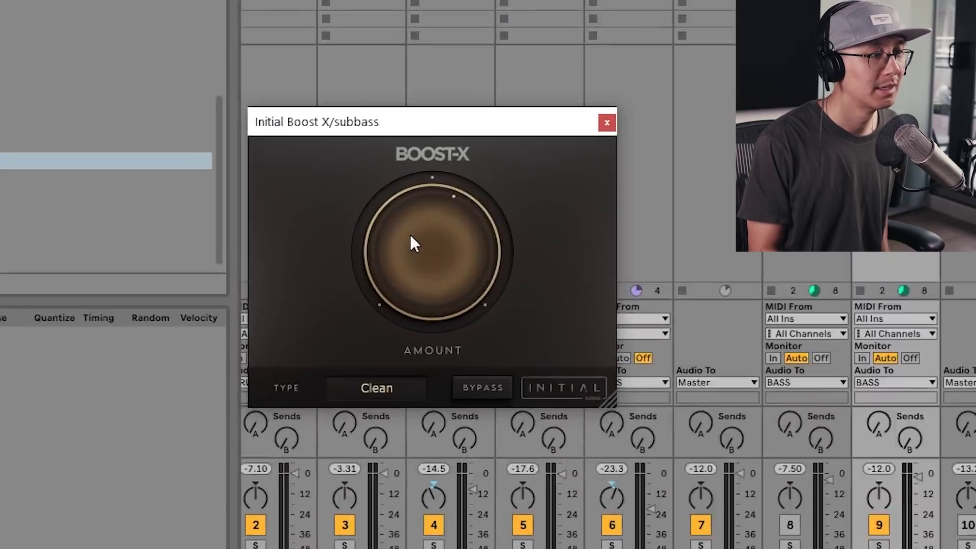
pyautogui.moveTo(425, 239); pyautogui.dragTo(424, 311)
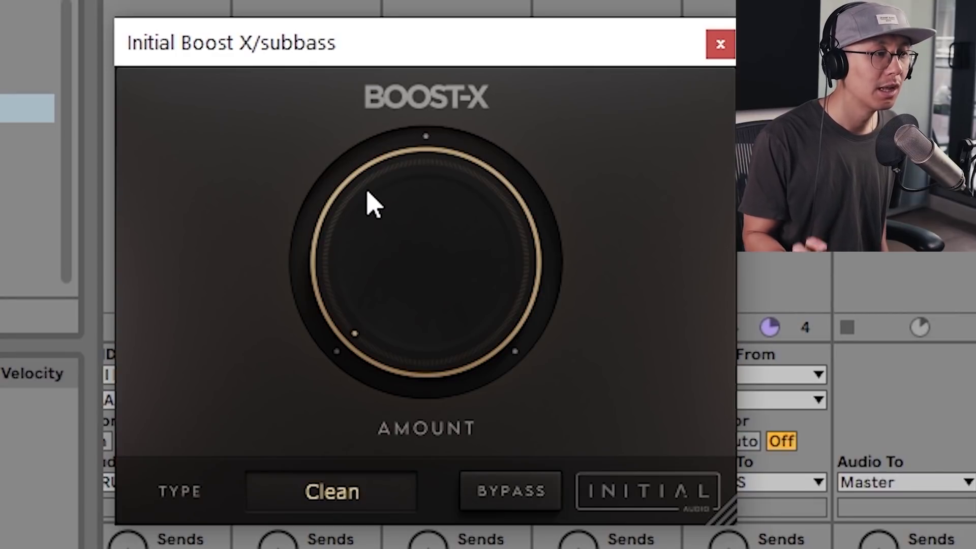
pyautogui.moveTo(359, 319); pyautogui.dragTo(356, 224)
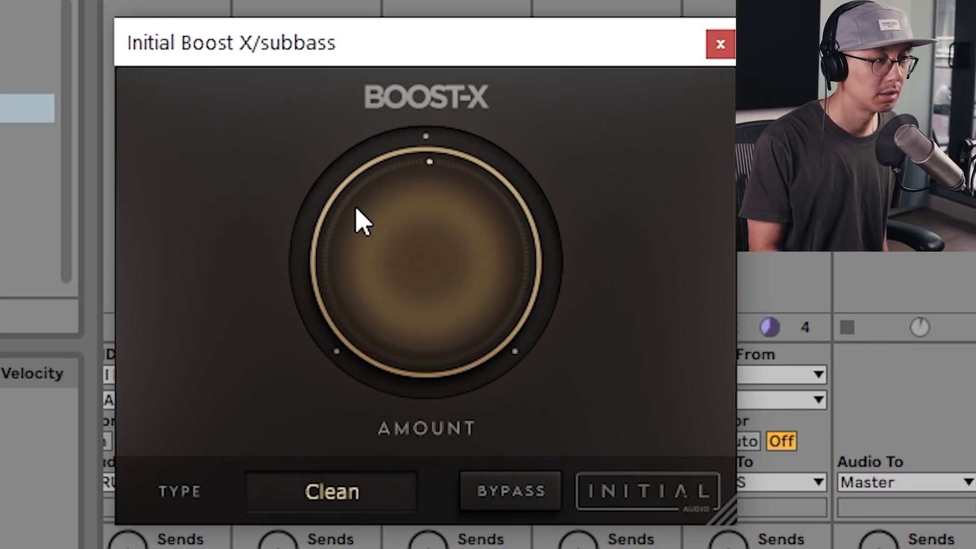